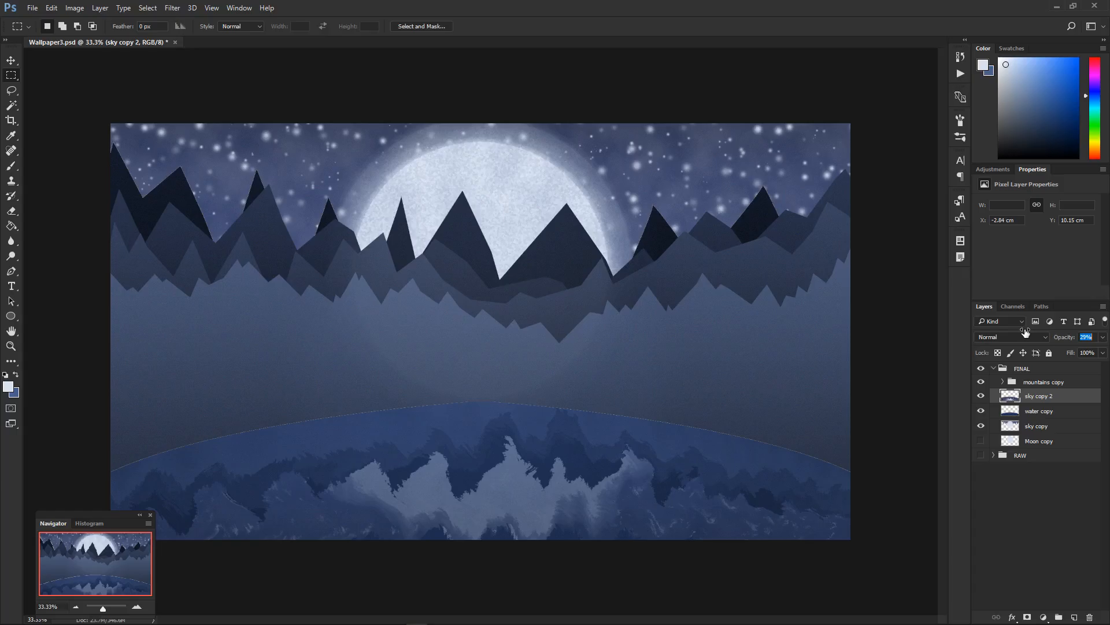
Step: Merge the sky copy 2 layer down into the water copy layer
click(1041, 411)
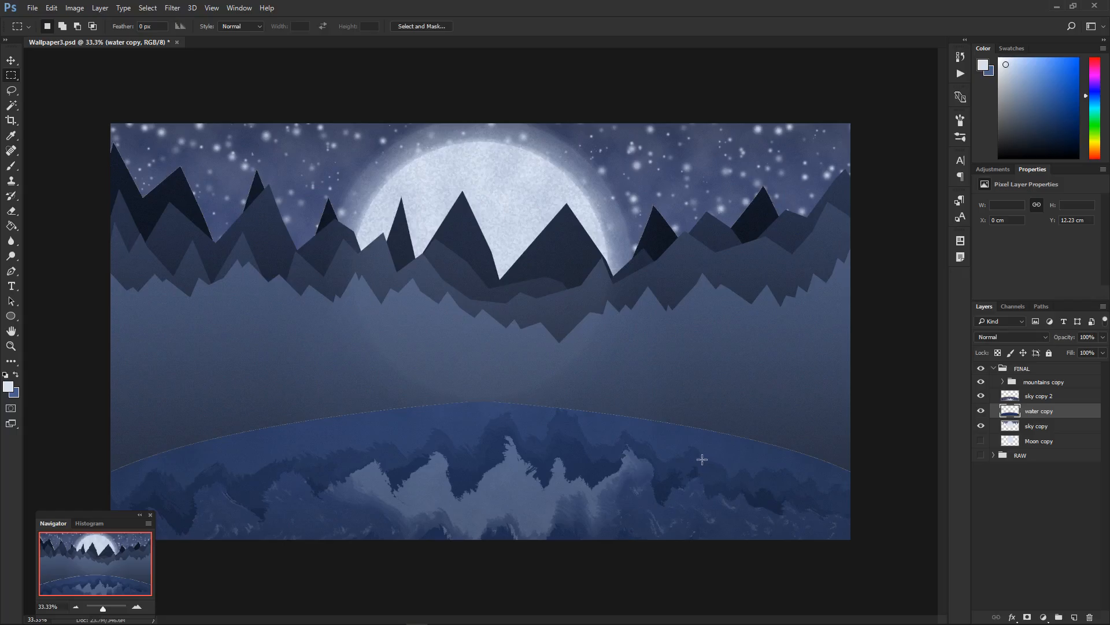
click(1074, 399)
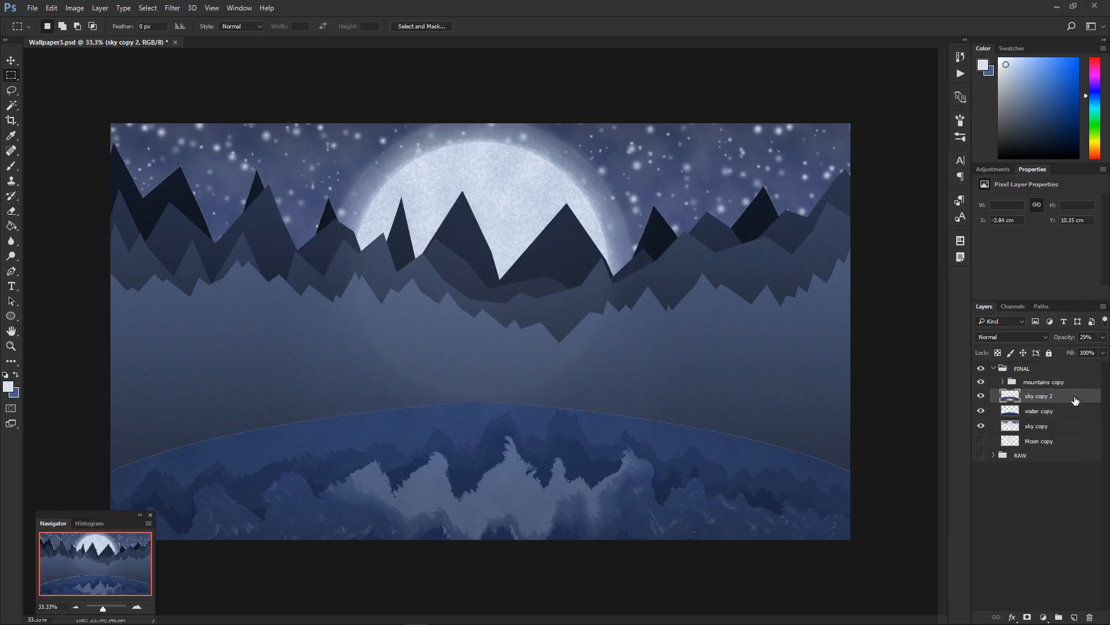
key(ctrl+e)
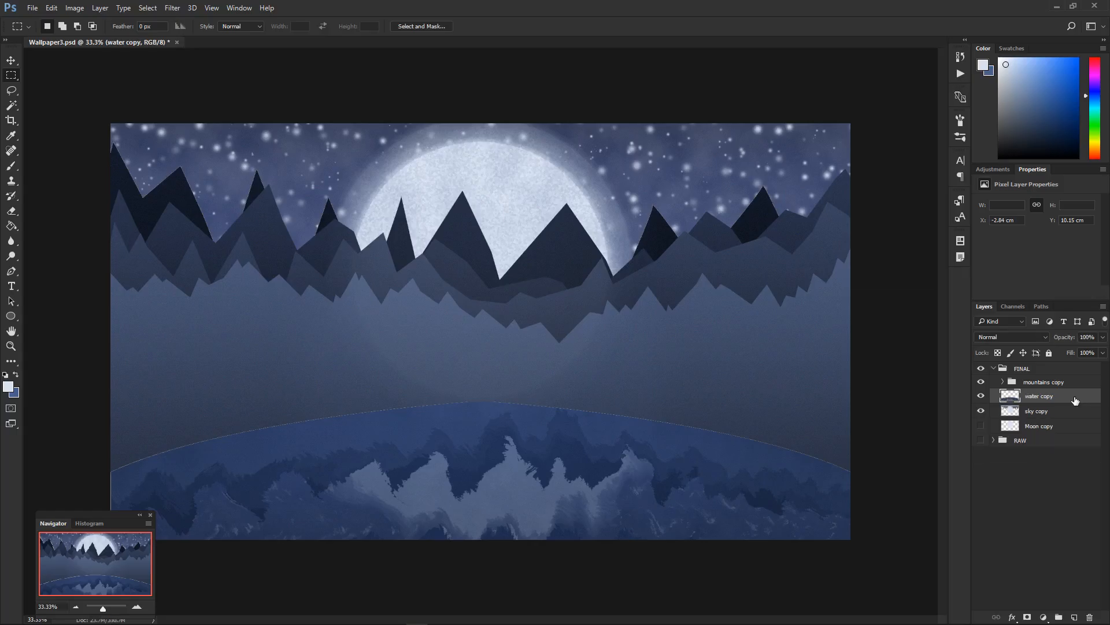
Step: Try a Ripple distortion with Large size and a reduced amount on the water copy layer
click(171, 9)
mouse_move(223, 157)
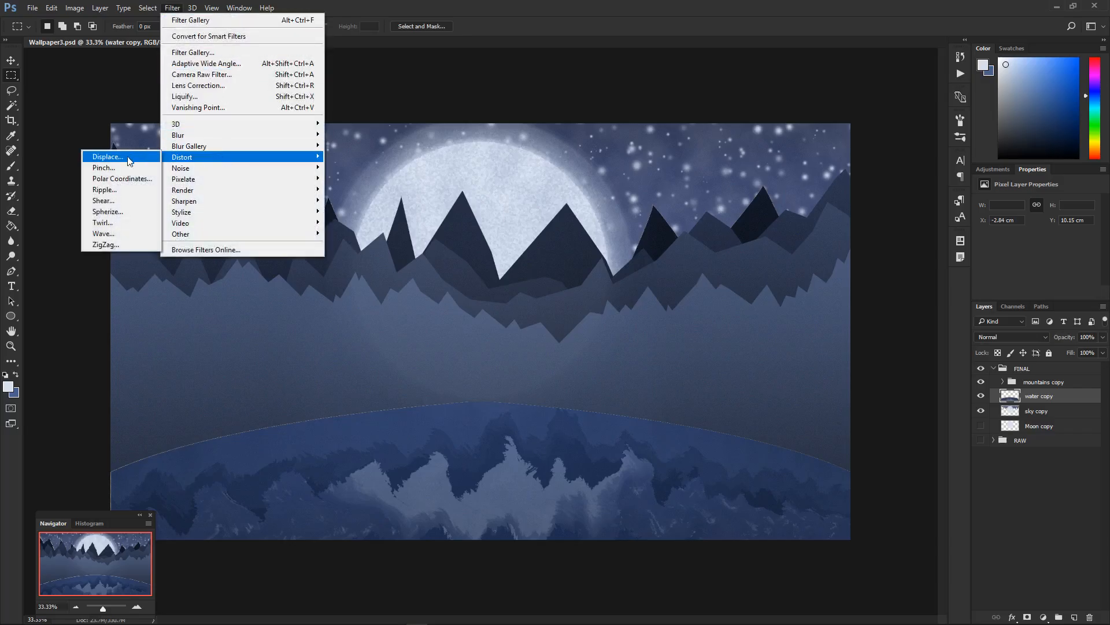
click(138, 190)
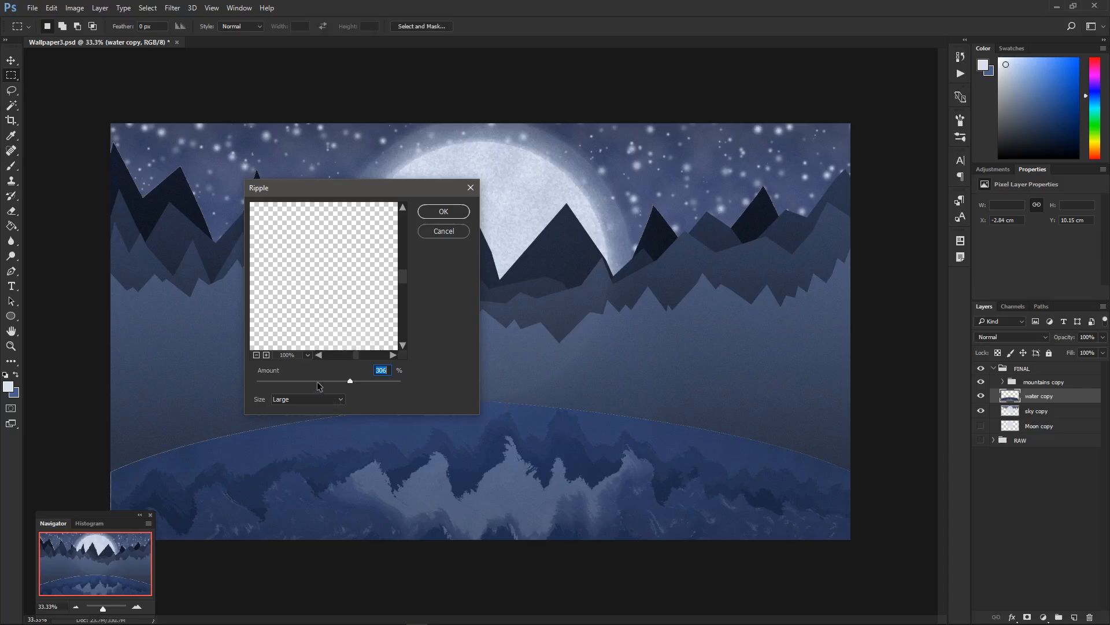
click(341, 311)
click(256, 355)
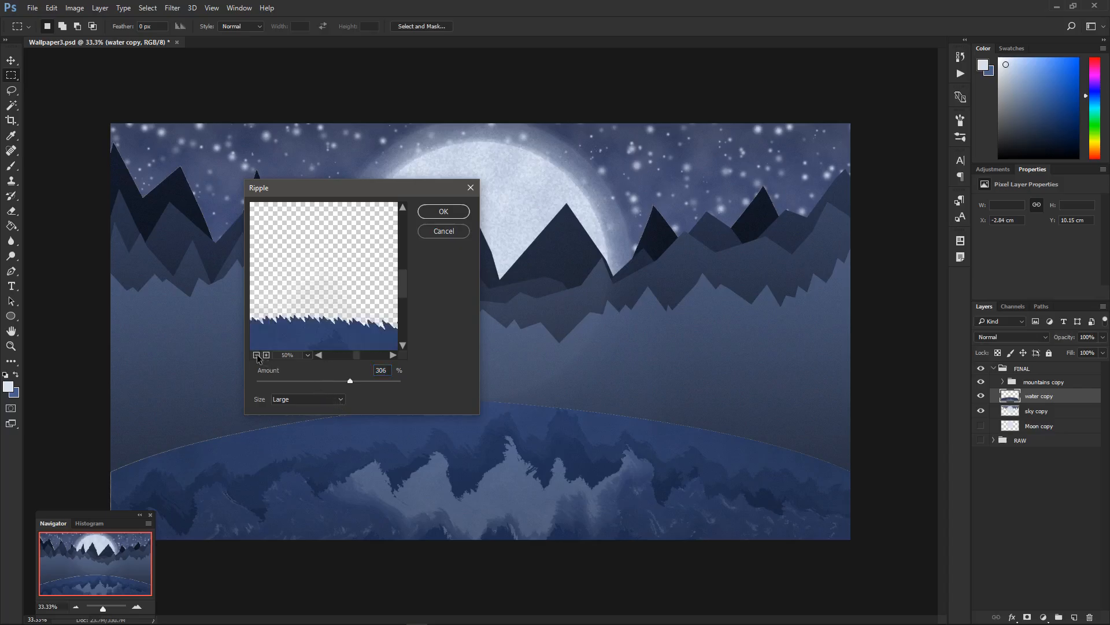
click(256, 355)
drag(350, 381, 336, 383)
click(443, 209)
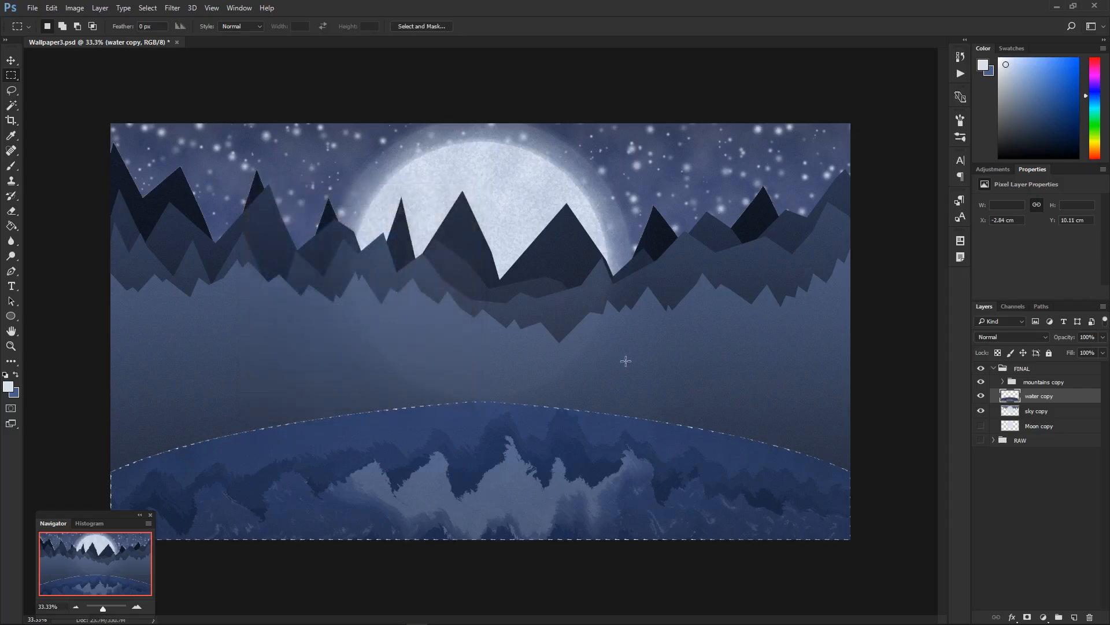
key(ctrl+plus)
key(ctrl+Down)
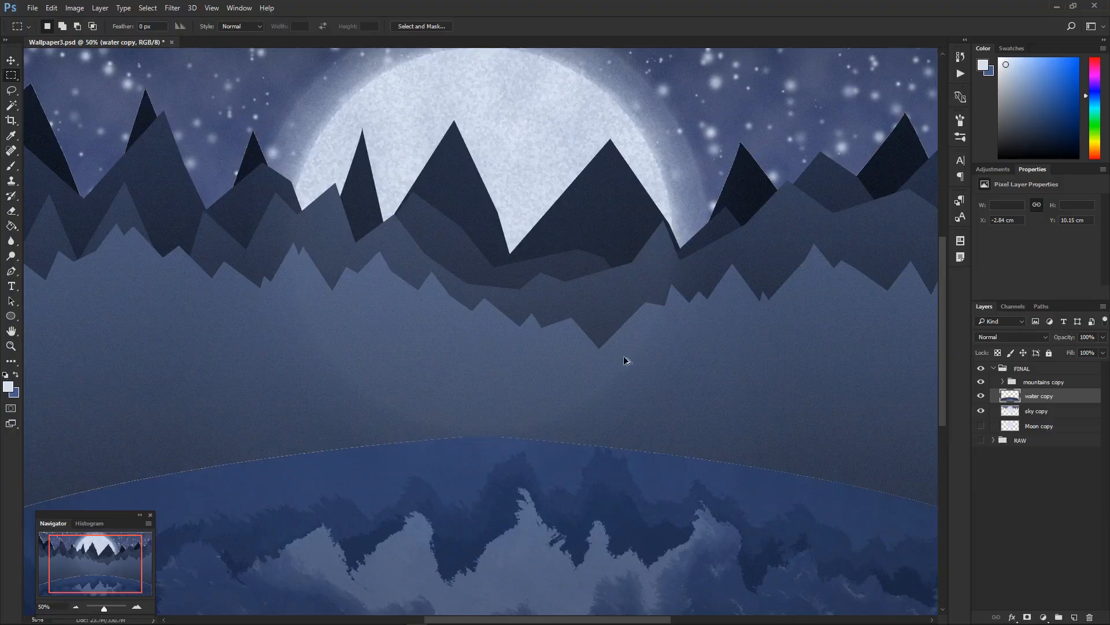
key(ctrl+plus)
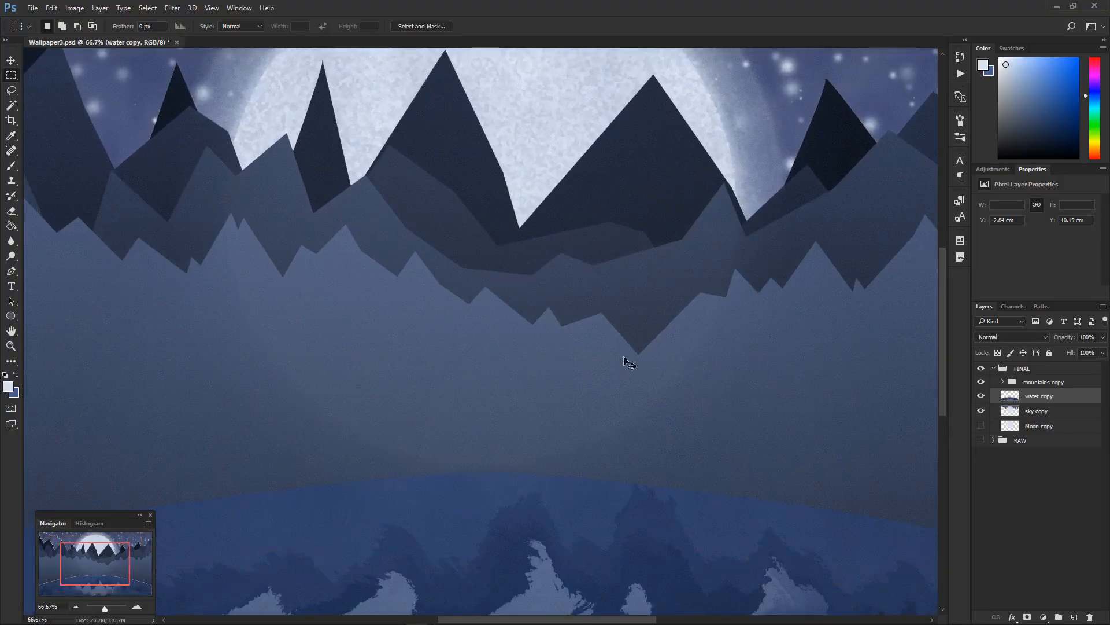
drag(83, 557, 88, 535)
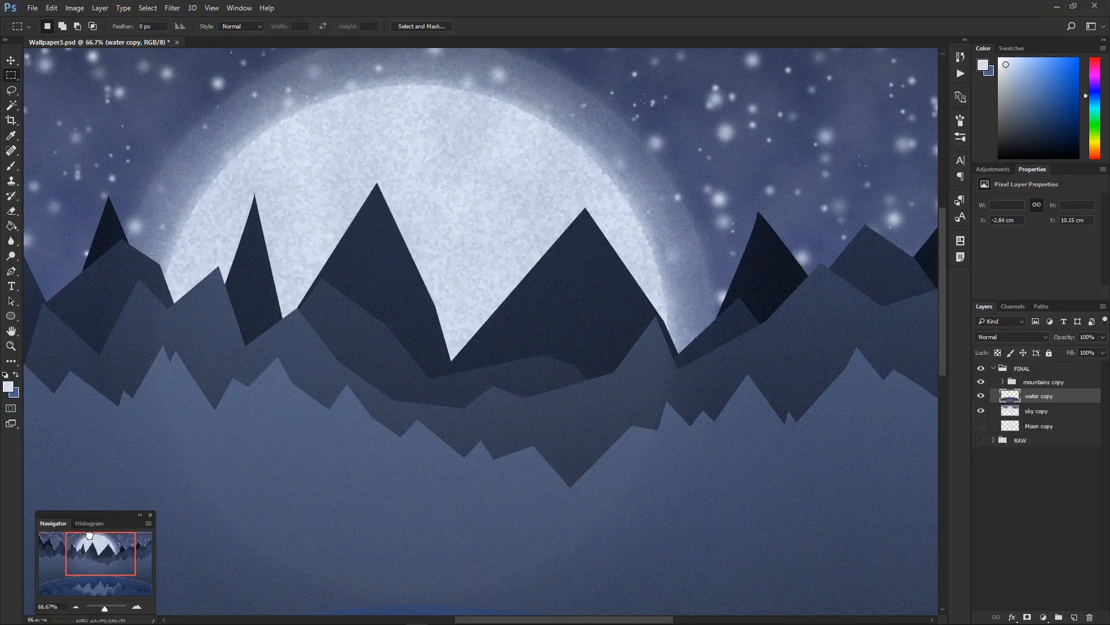
key(ctrl+minus)
key(ctrl+minus)
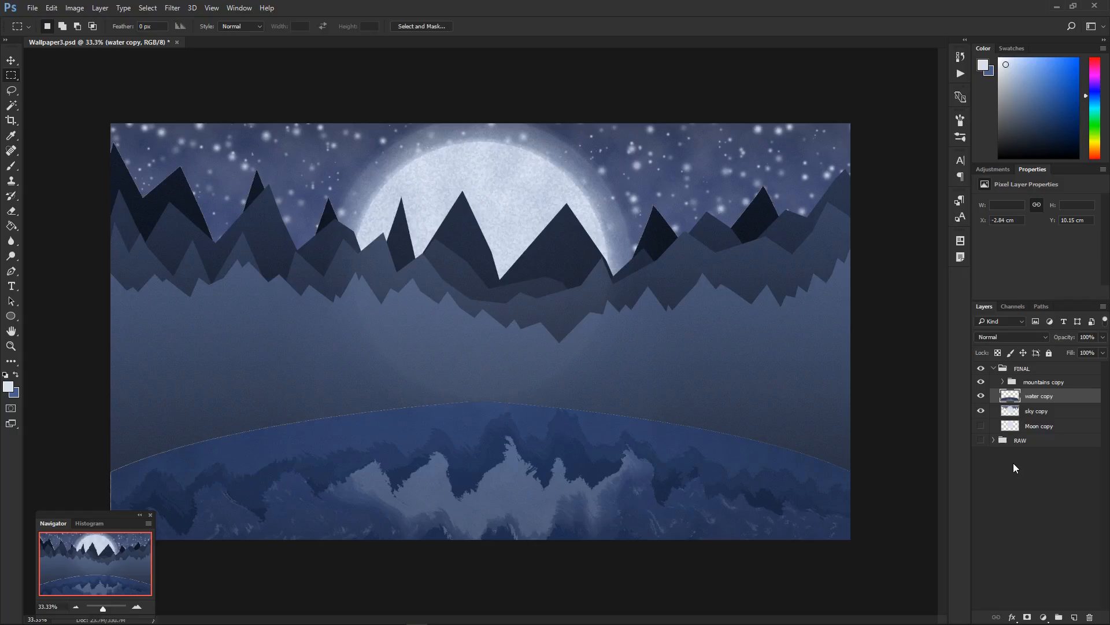
Step: Enable the radial Gradient Overlay on the FINAL group and set its opacity to 35%
click(1054, 372)
double_click(1053, 373)
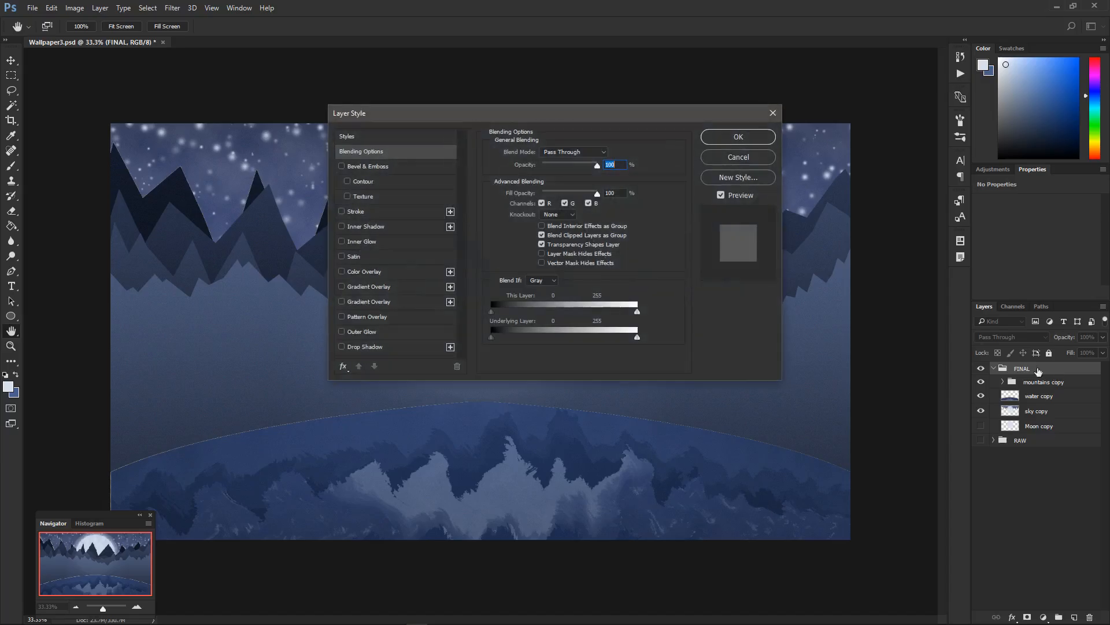
drag(491, 121, 848, 158)
click(764, 325)
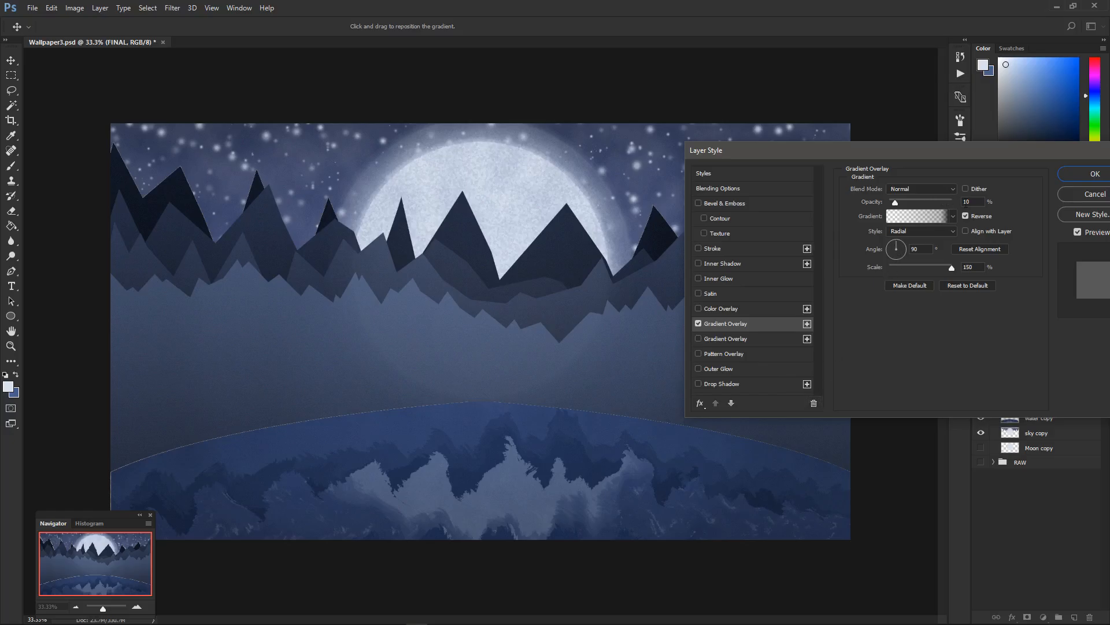
mouse_move(902, 202)
mouse_down()
mouse_move(921, 201)
mouse_move(900, 205)
mouse_up()
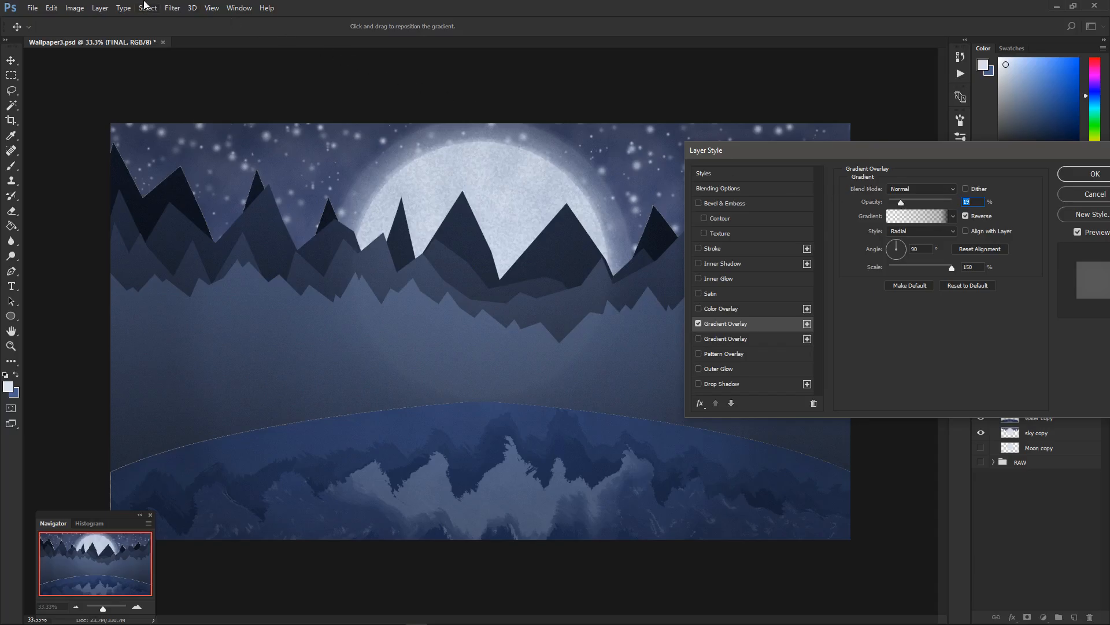
drag(903, 207, 906, 210)
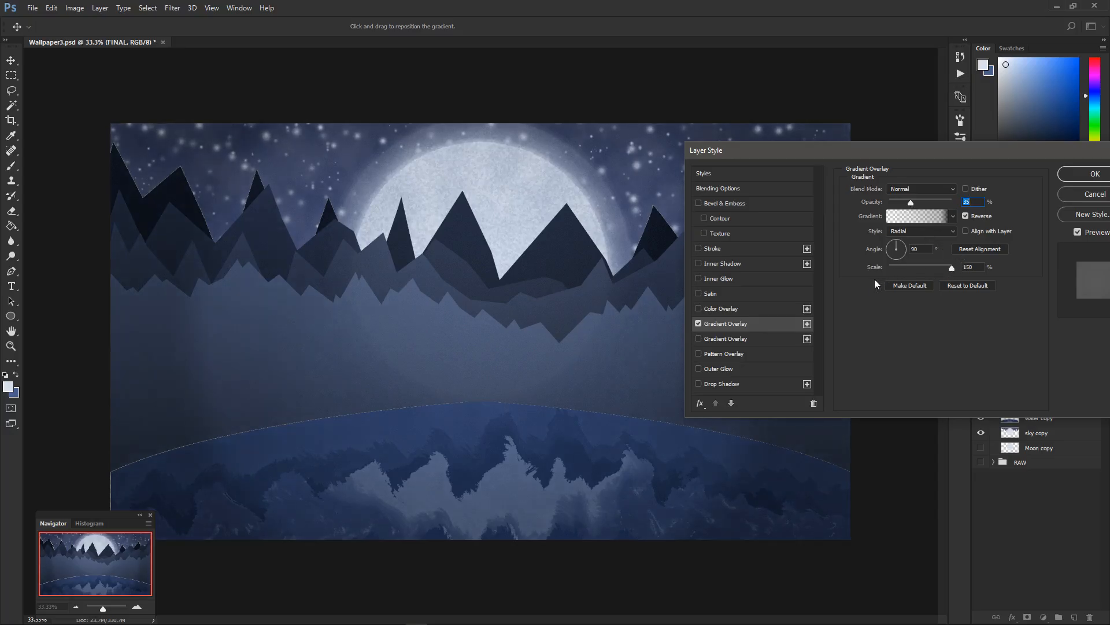
Step: Edit the radial overlay's gradient, lowering its starting opacity stop to 70%
click(969, 267)
click(916, 216)
click(703, 309)
drag(767, 379, 754, 377)
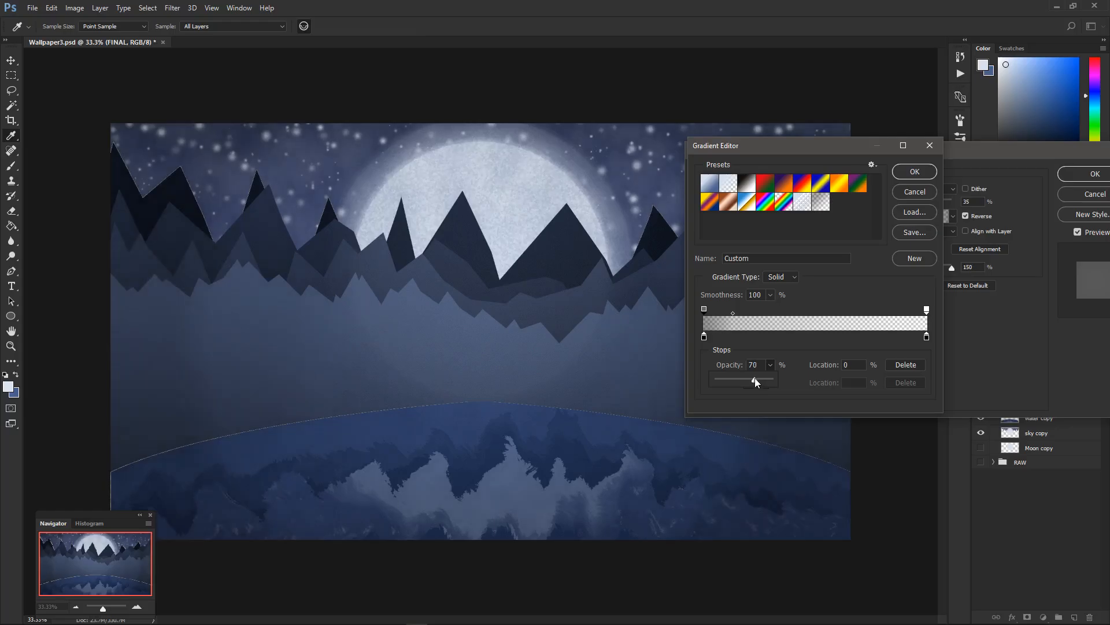
click(907, 167)
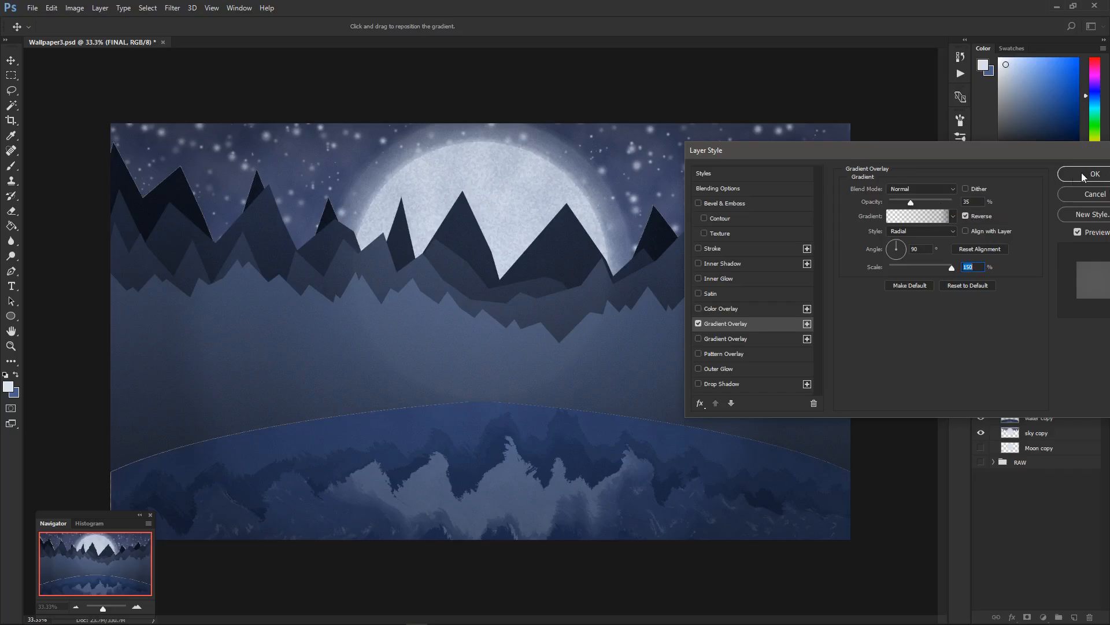
Step: Enable a second, linear Gradient Overlay on the FINAL group at 14% opacity, apply the layer style and collapse the effects list
click(730, 339)
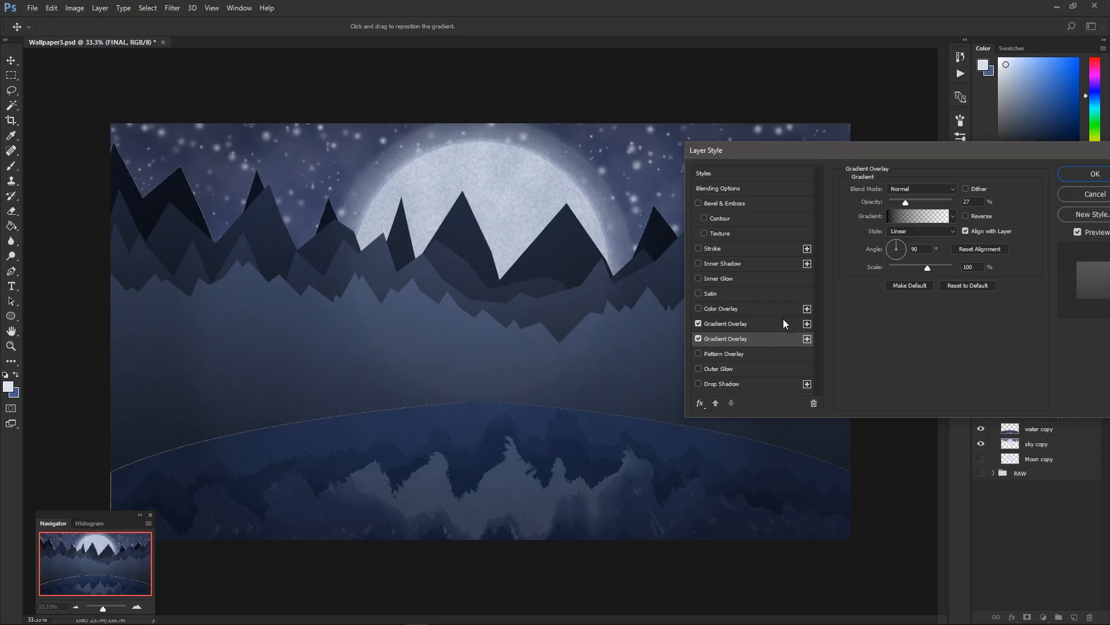
drag(914, 203, 904, 201)
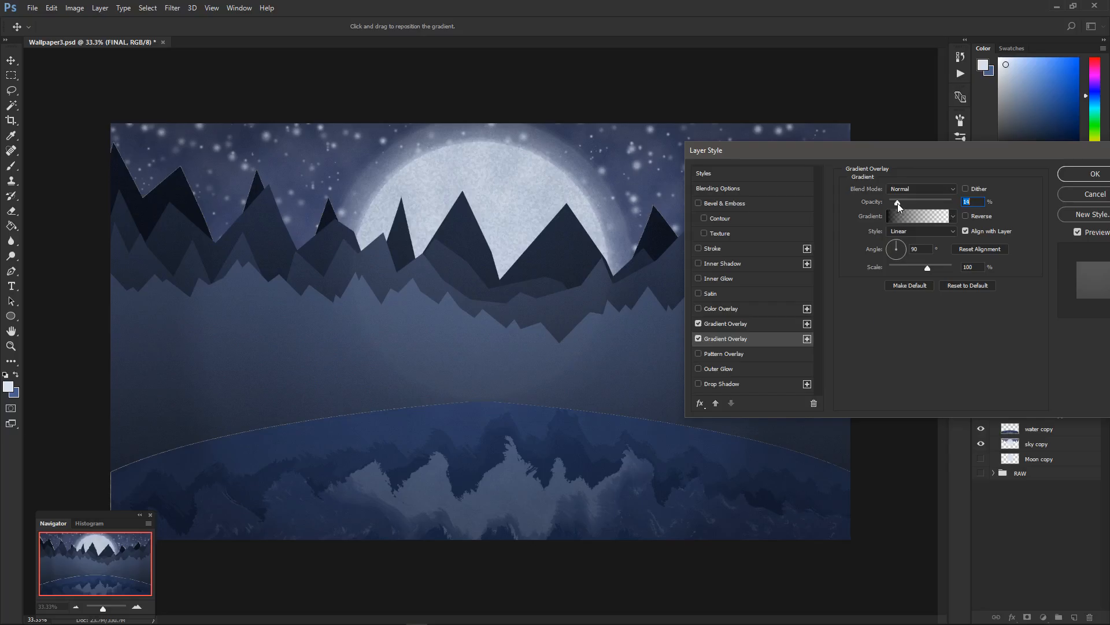
click(1071, 170)
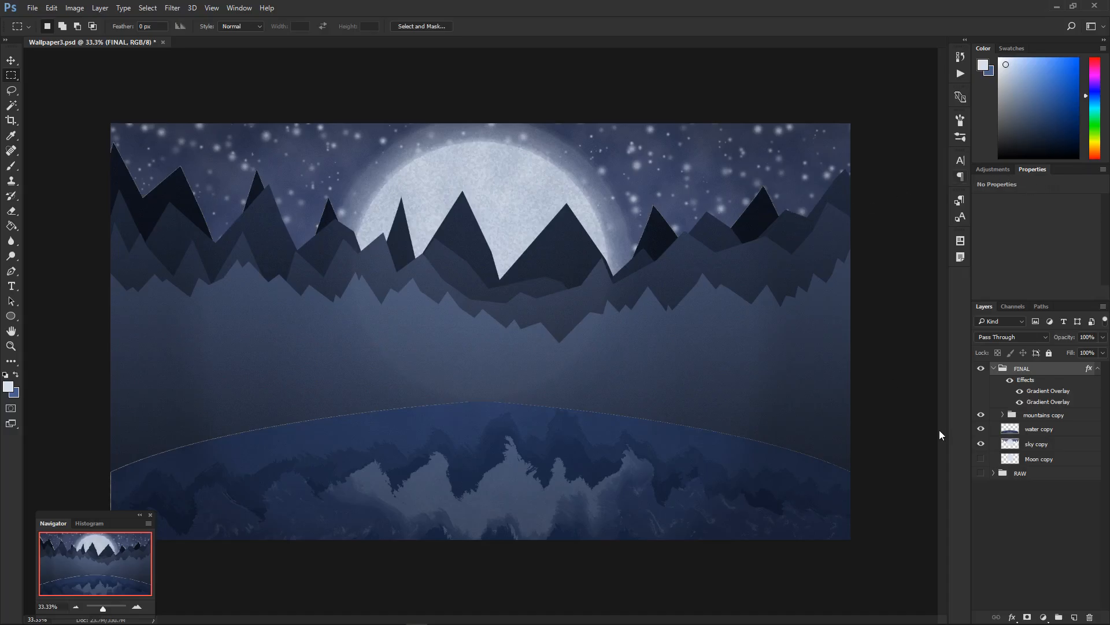
click(1095, 366)
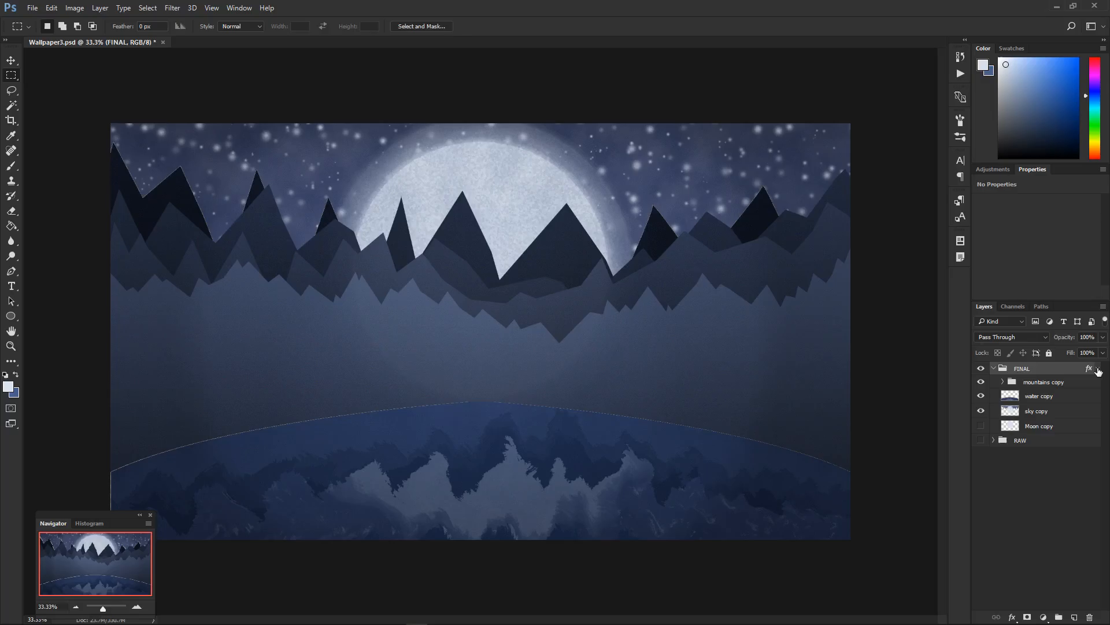
Step: Add a new empty layer directly above the water copy layer
click(1064, 397)
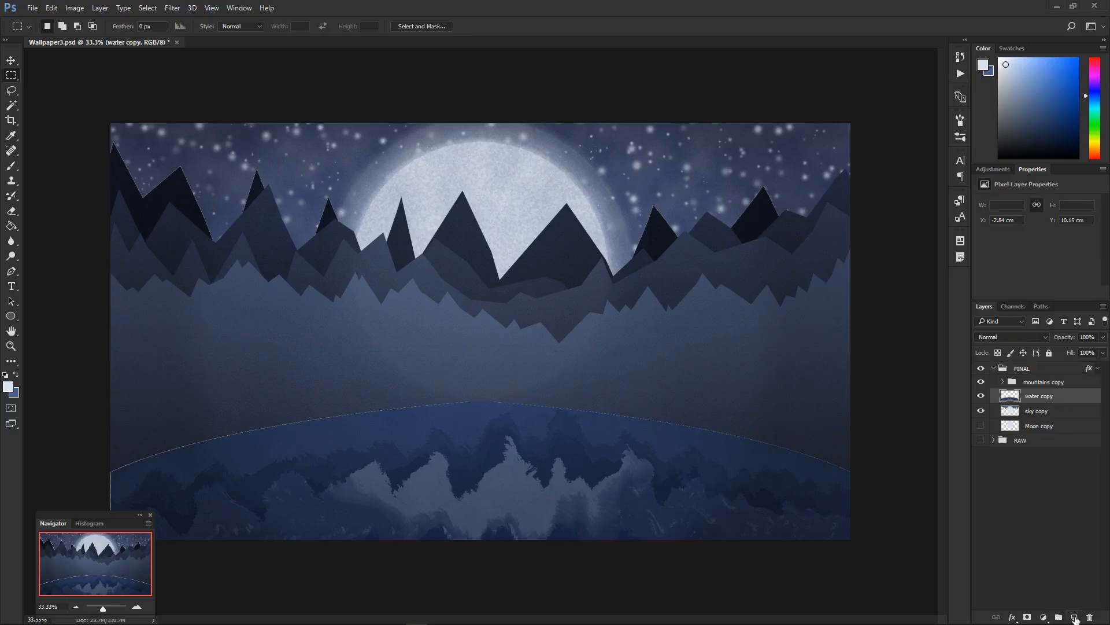
click(1076, 617)
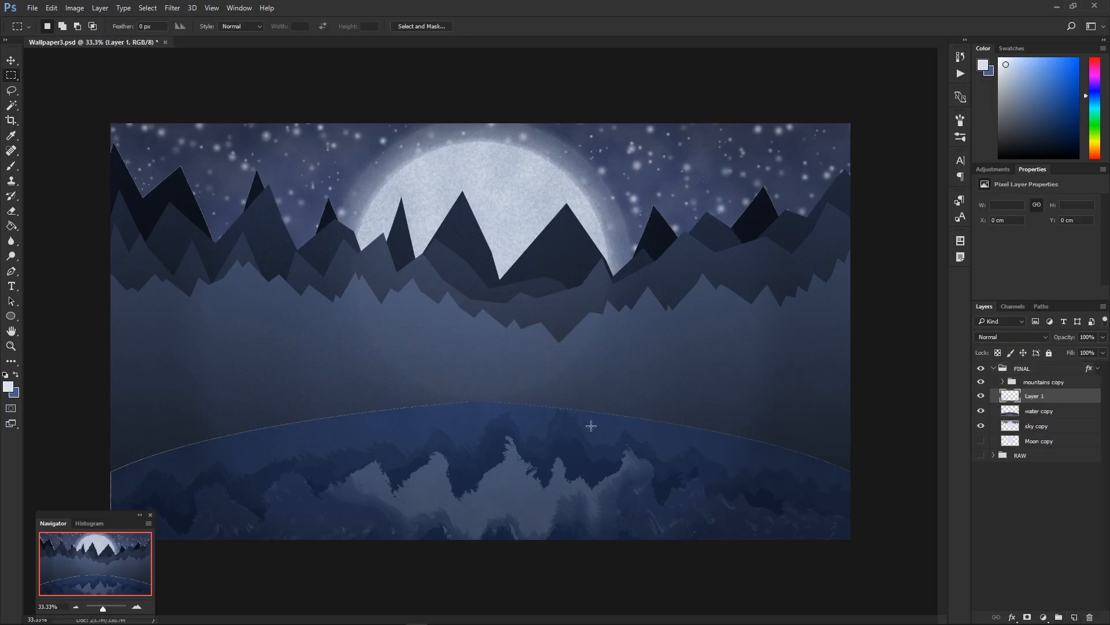
Step: Duplicate the water copy layer and name the duplicate FOG
click(1051, 411)
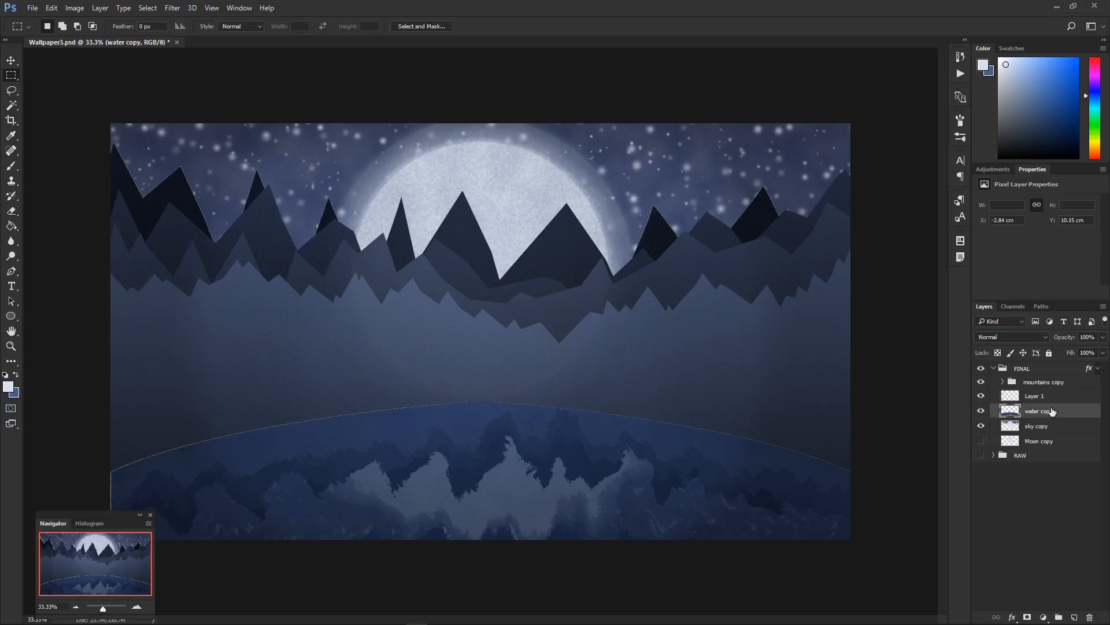
right_click(1051, 411)
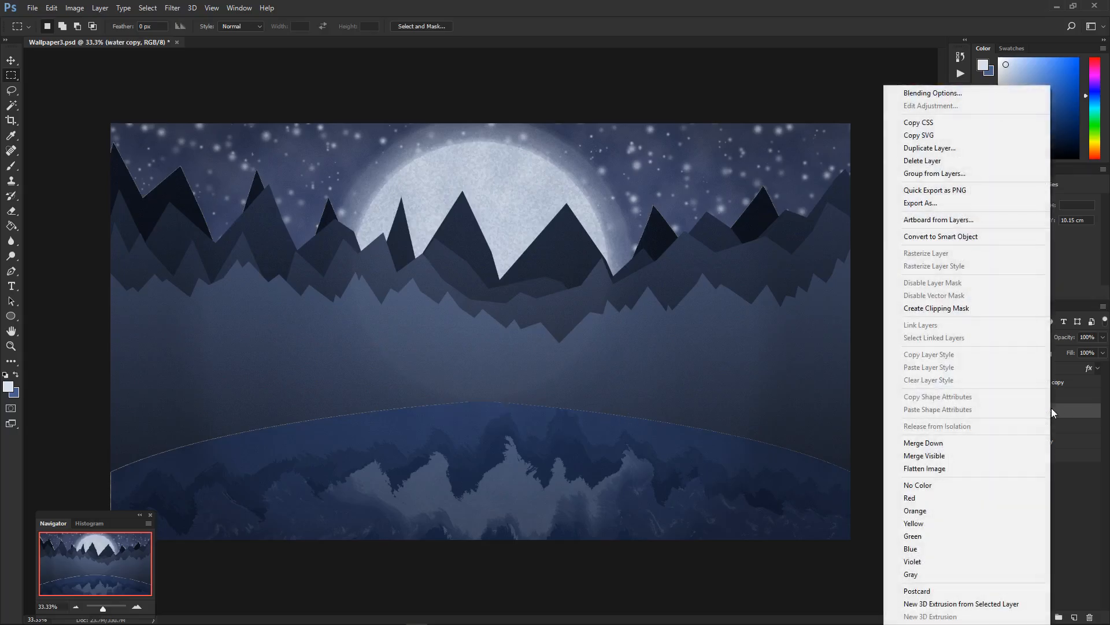
click(925, 146)
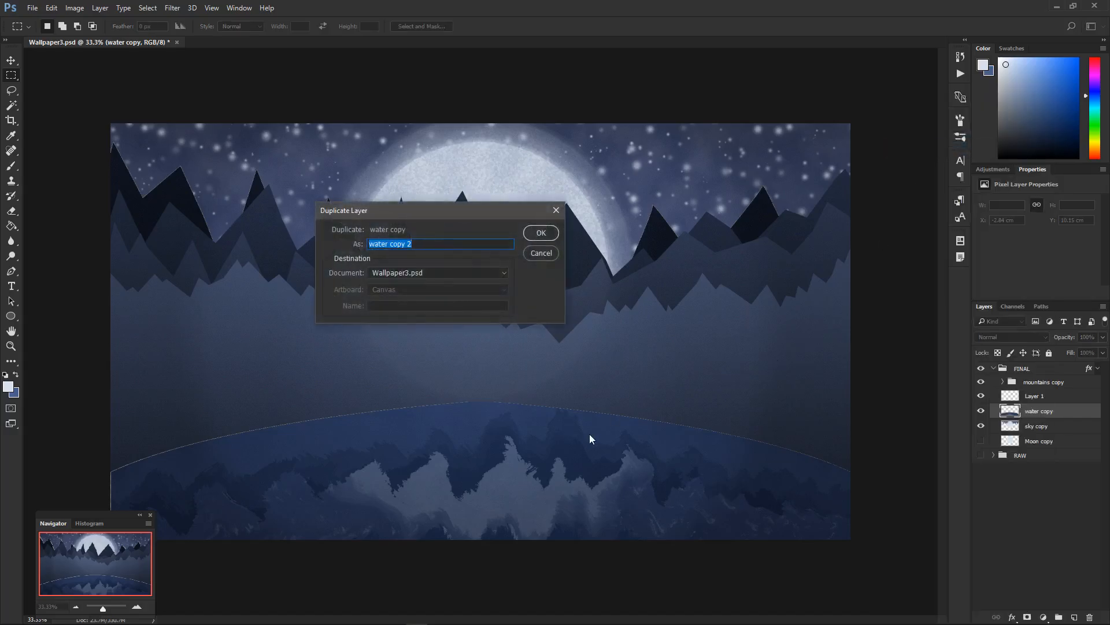
click(541, 233)
double_click(1044, 411)
text(FOG)
key(Return)
Step: Delete the empty Layer 1 above the FOG layer
click(1046, 396)
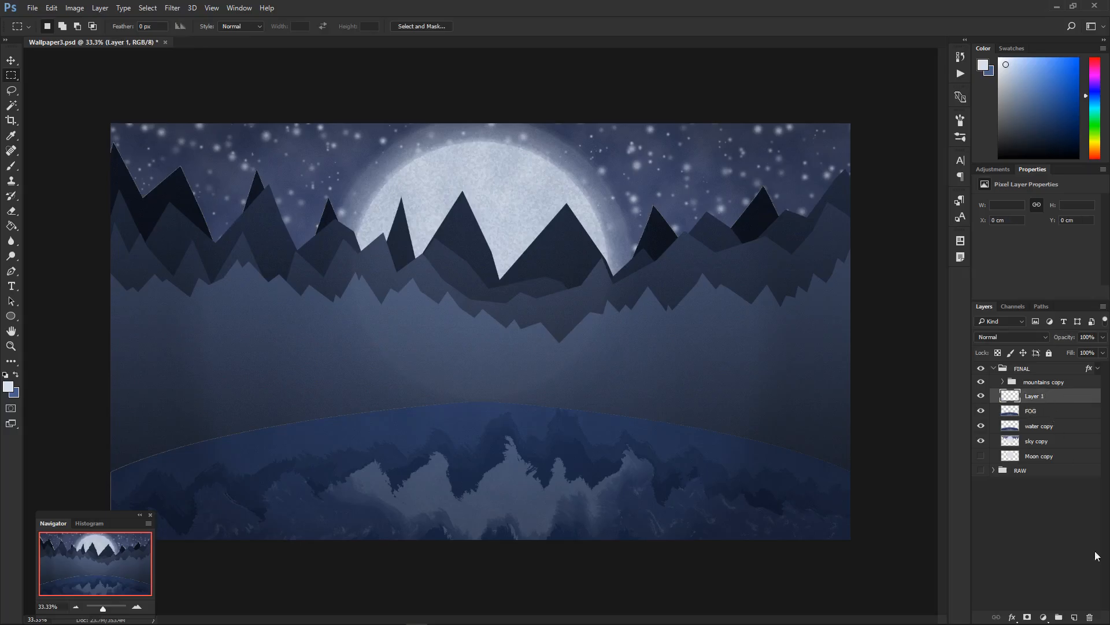
click(1091, 617)
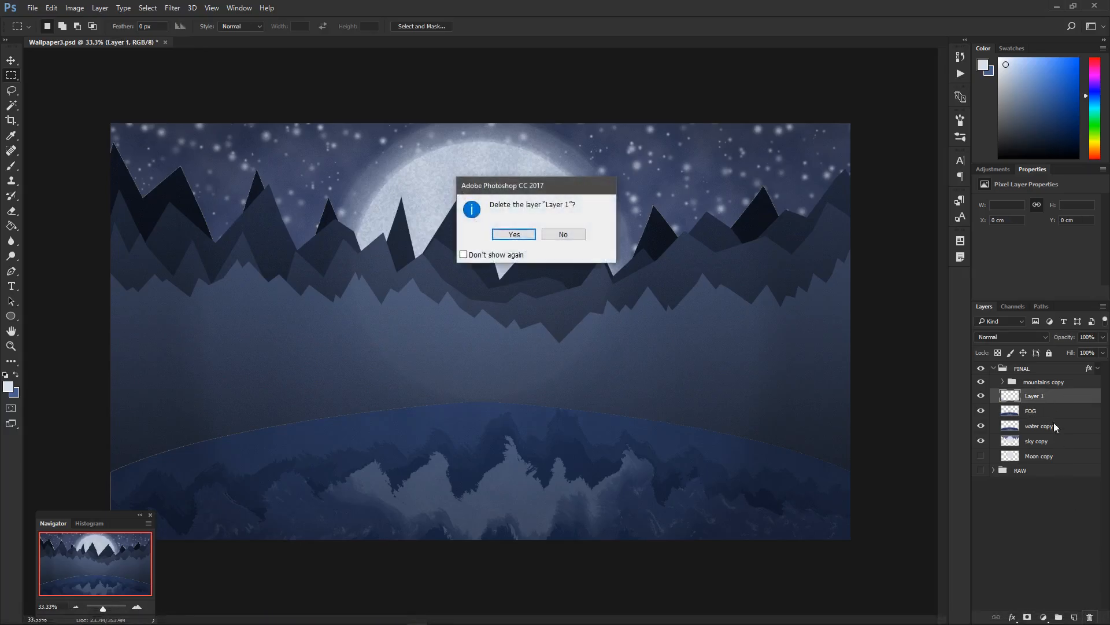
key(Return)
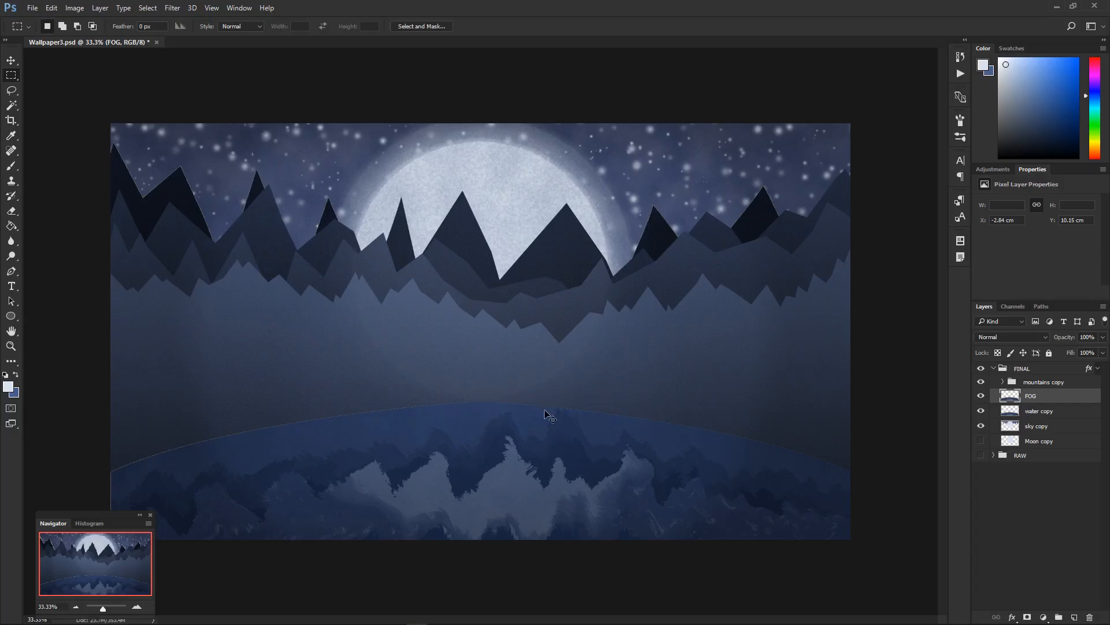
key(ctrl+t)
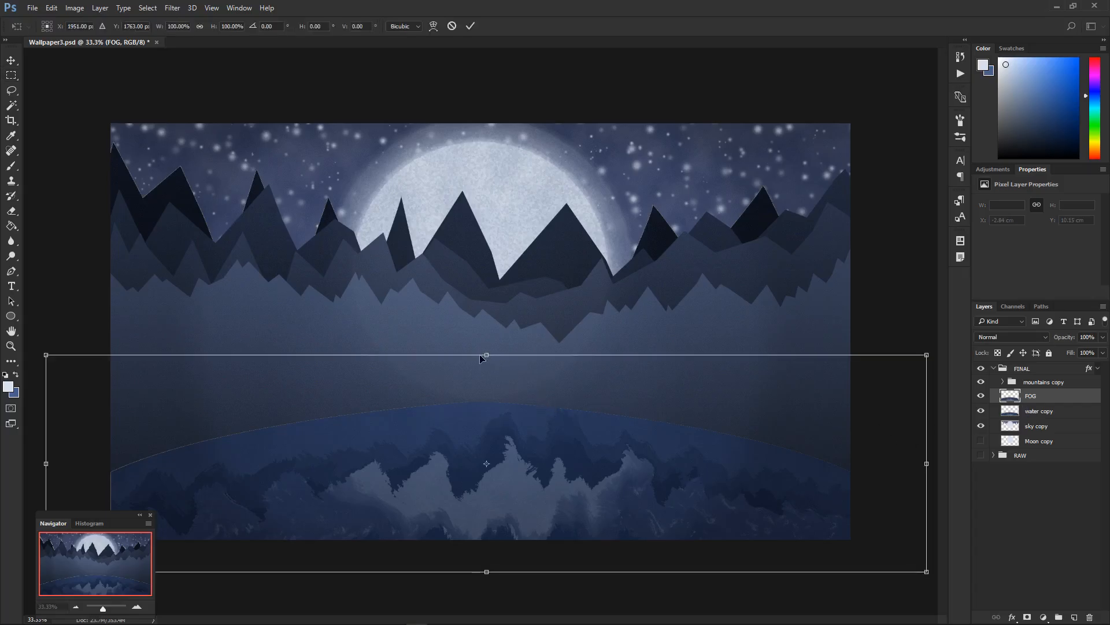
mouse_move(485, 354)
mouse_down()
mouse_move(485, 325)
mouse_move(485, 355)
mouse_up()
key(Return)
Step: Move the FOG layer above the mountains copy group inside the FINAL group
drag(1018, 396, 1052, 380)
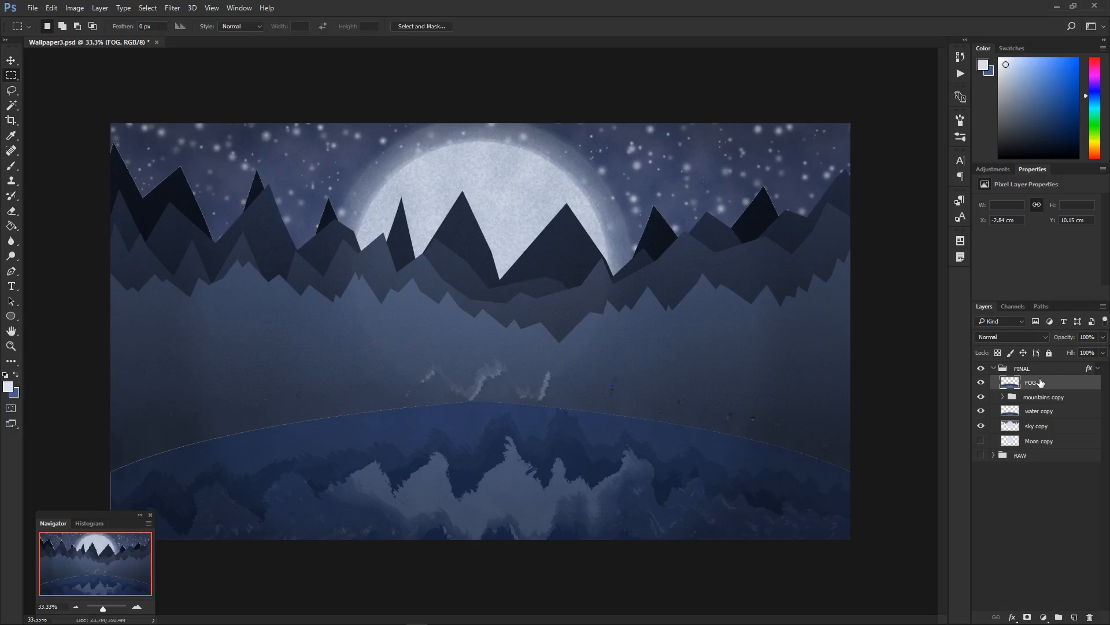
key(ctrl+t)
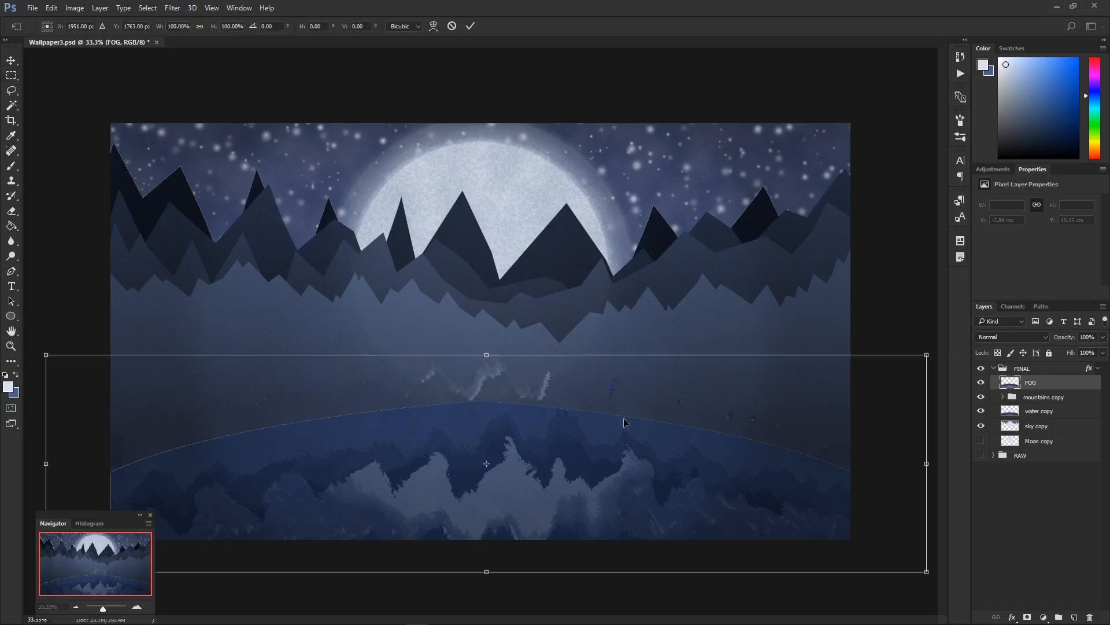
mouse_move(486, 356)
mouse_down()
mouse_move(485, 385)
mouse_move(488, 337)
mouse_move(502, 355)
mouse_up()
key(Return)
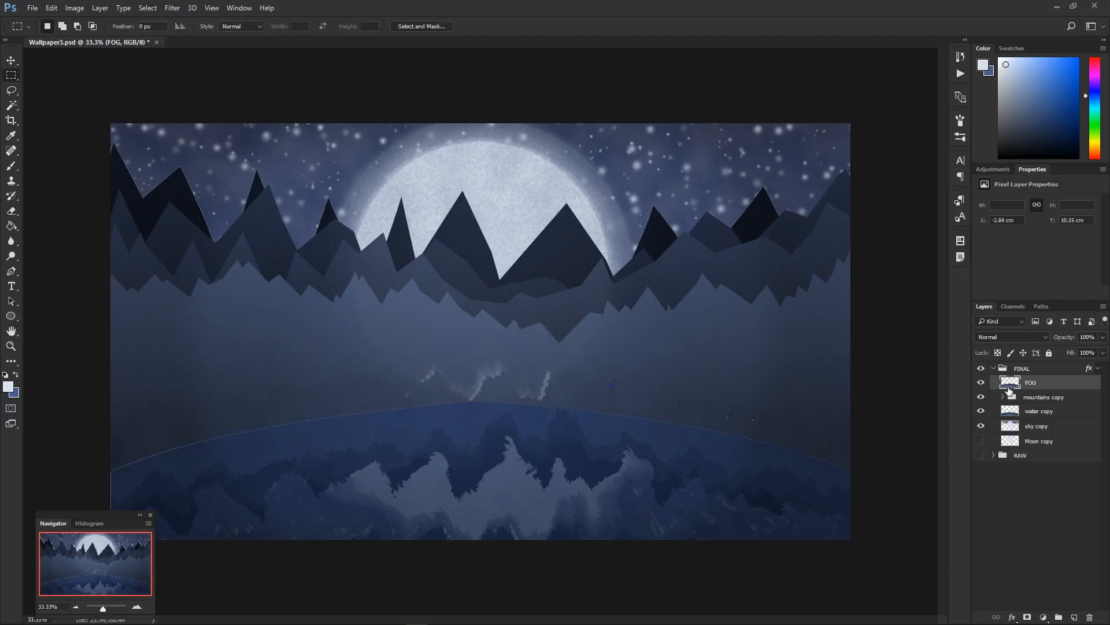
key(g)
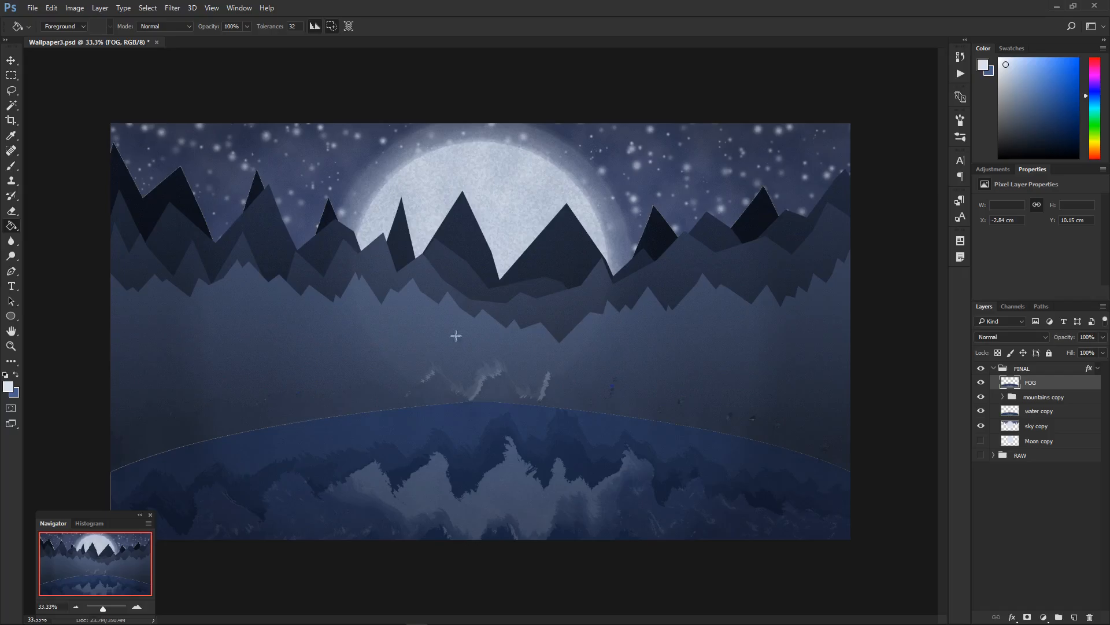
key(b)
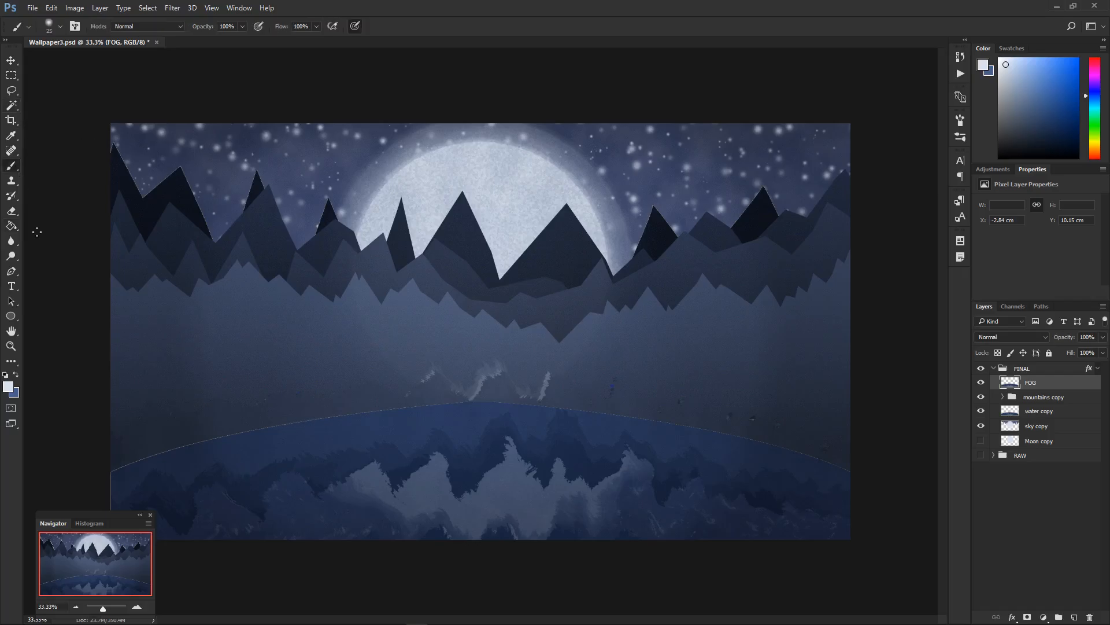
click(8, 393)
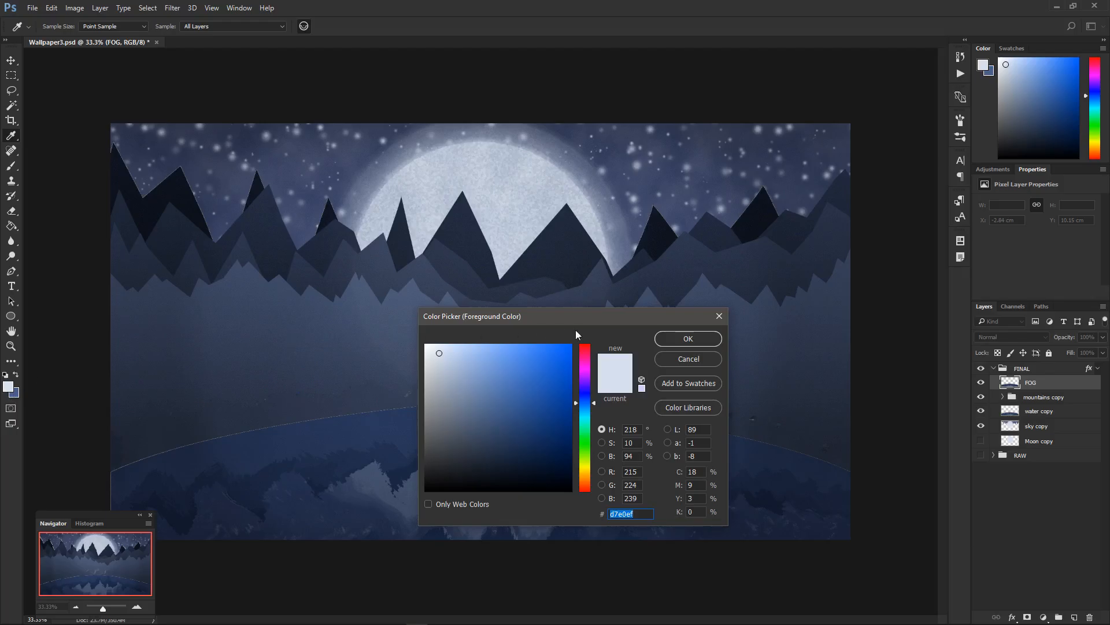
click(690, 359)
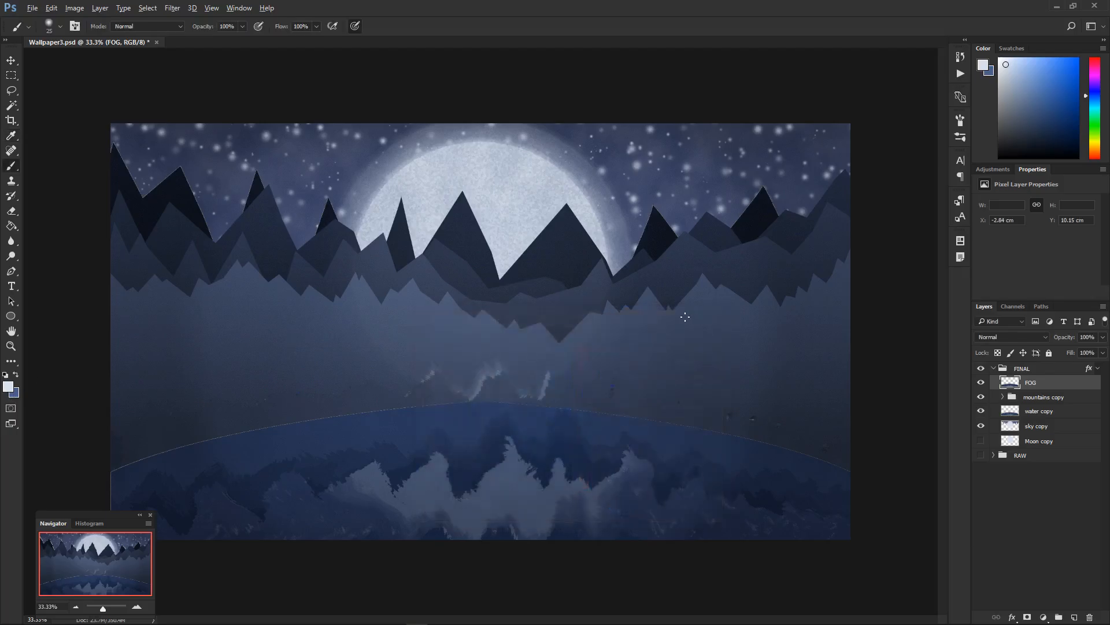
Step: Sample a blue-violet tone from the scene and shift the foreground colour to a greyer, muted fog tone
alt+click(645, 320)
alt+click(524, 336)
click(11, 386)
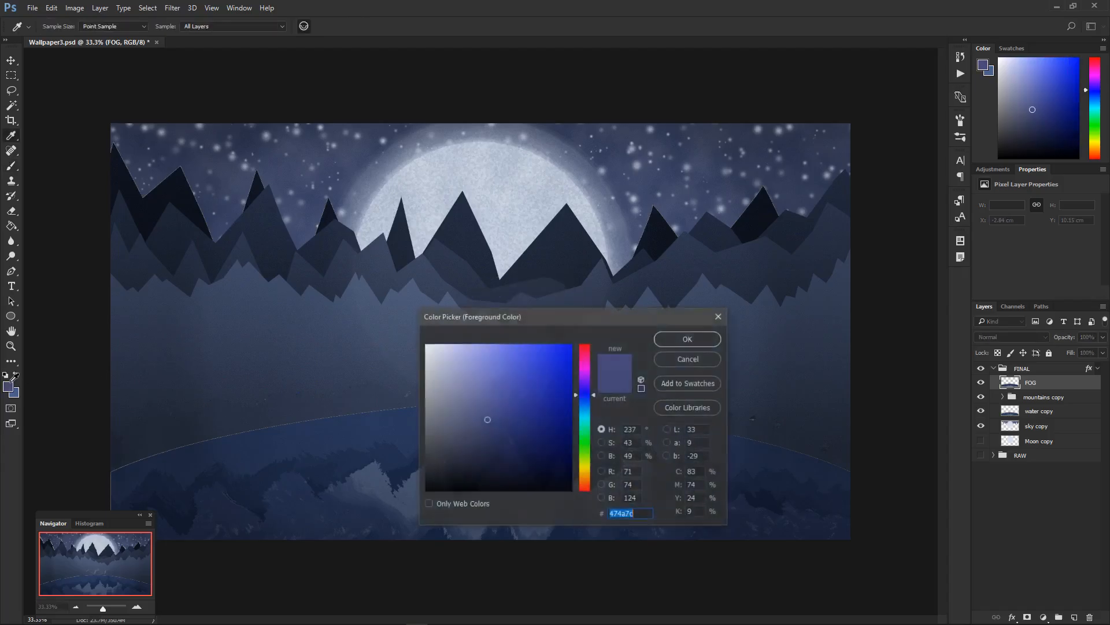
mouse_move(461, 391)
mouse_down()
mouse_move(440, 397)
mouse_move(449, 415)
mouse_up()
click(691, 339)
key(b)
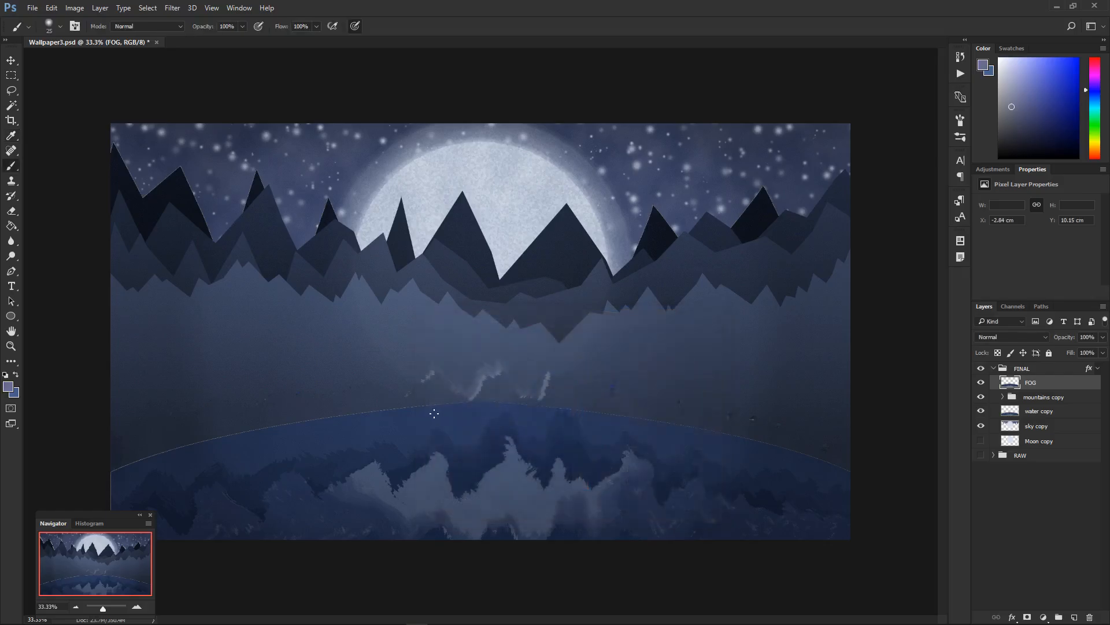
Step: Try a looping fog stroke over the lake with an enlarged soft round brush on the FOG layer
right_click(434, 413)
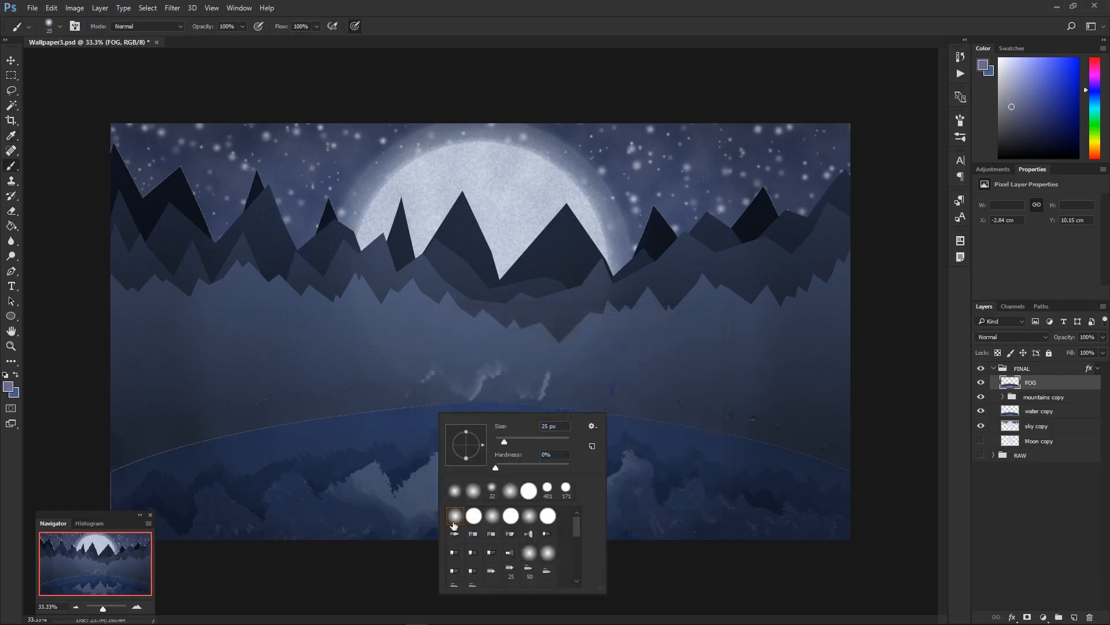
click(963, 137)
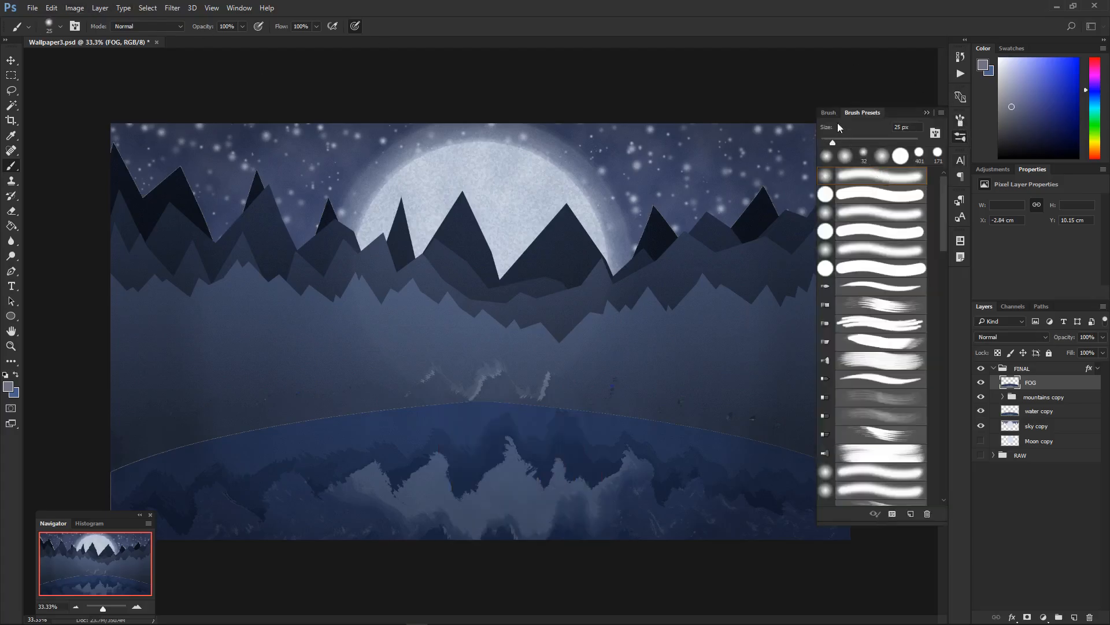
click(927, 112)
right_click(546, 388)
drag(526, 411, 551, 412)
mouse_move(226, 459)
mouse_down()
mouse_move(493, 383)
mouse_move(353, 459)
mouse_up()
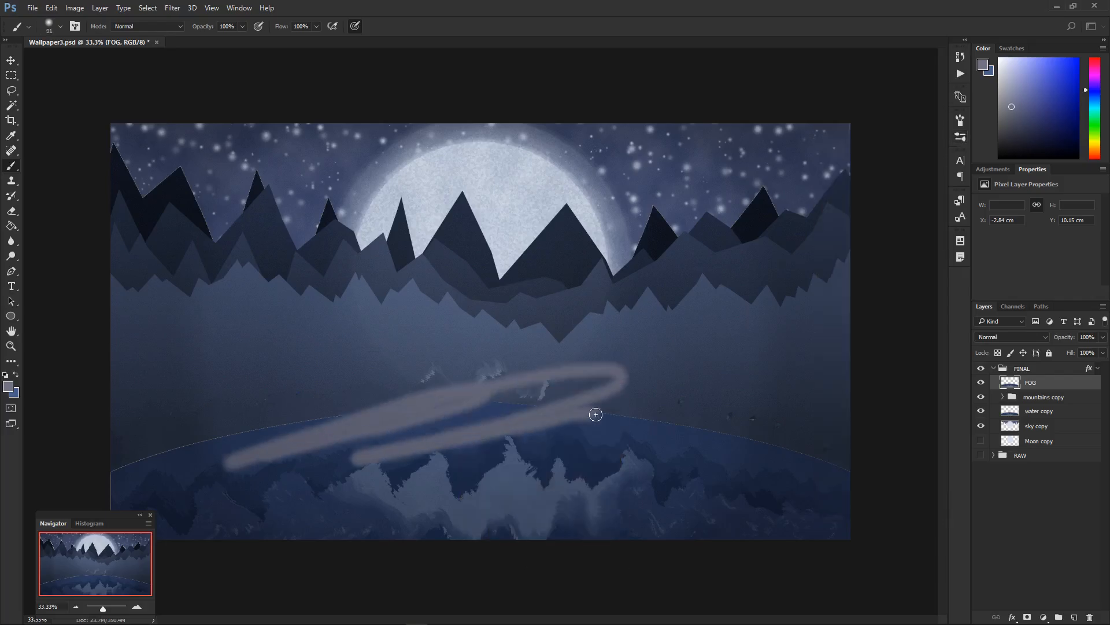
Step: Enlarge the soft brush to 1457 px and undo the trial fog strokes on the FOG layer
right_click(683, 417)
drag(716, 447, 724, 446)
mouse_move(744, 366)
mouse_down()
mouse_move(249, 495)
mouse_move(731, 446)
mouse_move(412, 480)
mouse_up()
key(ctrl+alt+z)
key(ctrl+alt+z)
Step: Try painting fog inside a selection loaded from the FOG layer's outline, undo the stroke and deselect
ctrl+click(1014, 381)
drag(873, 495, 736, 466)
key(ctrl+z)
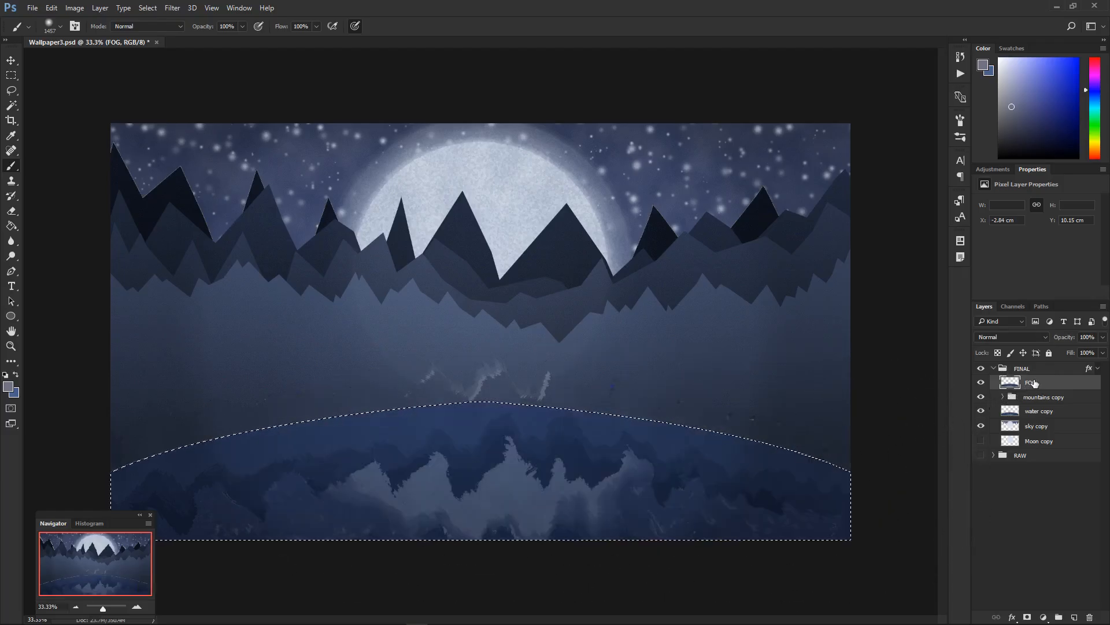
key(ctrl+d)
Step: Toggle the FOG layer's visibility to check it and delete the layer
click(981, 382)
click(980, 382)
mouse_move(781, 425)
mouse_down()
mouse_move(607, 383)
mouse_move(453, 429)
mouse_move(344, 399)
mouse_move(434, 409)
mouse_up()
click(1092, 618)
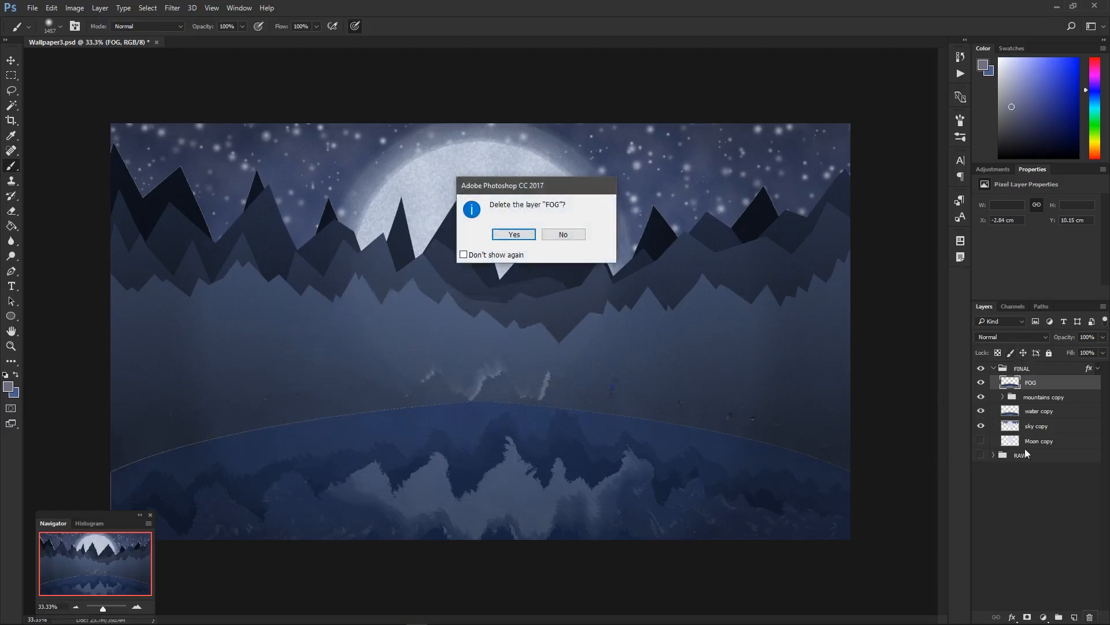
click(514, 237)
Step: Paint soft fog across the whole lake on a new layer placed above the mountains copy group
click(1040, 395)
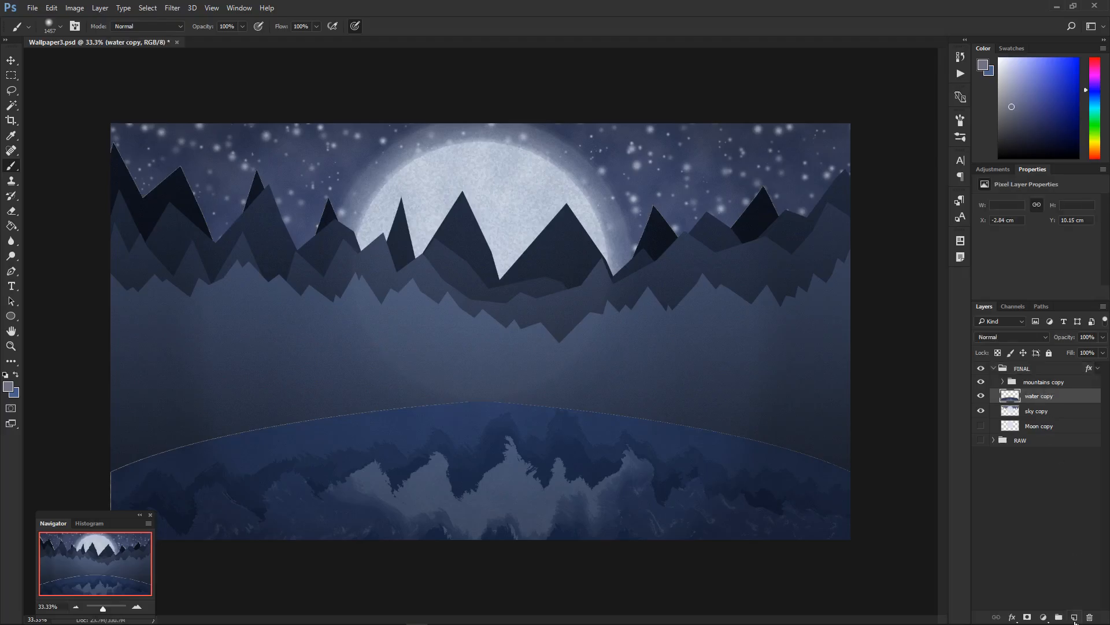
click(1074, 617)
drag(847, 520, 783, 511)
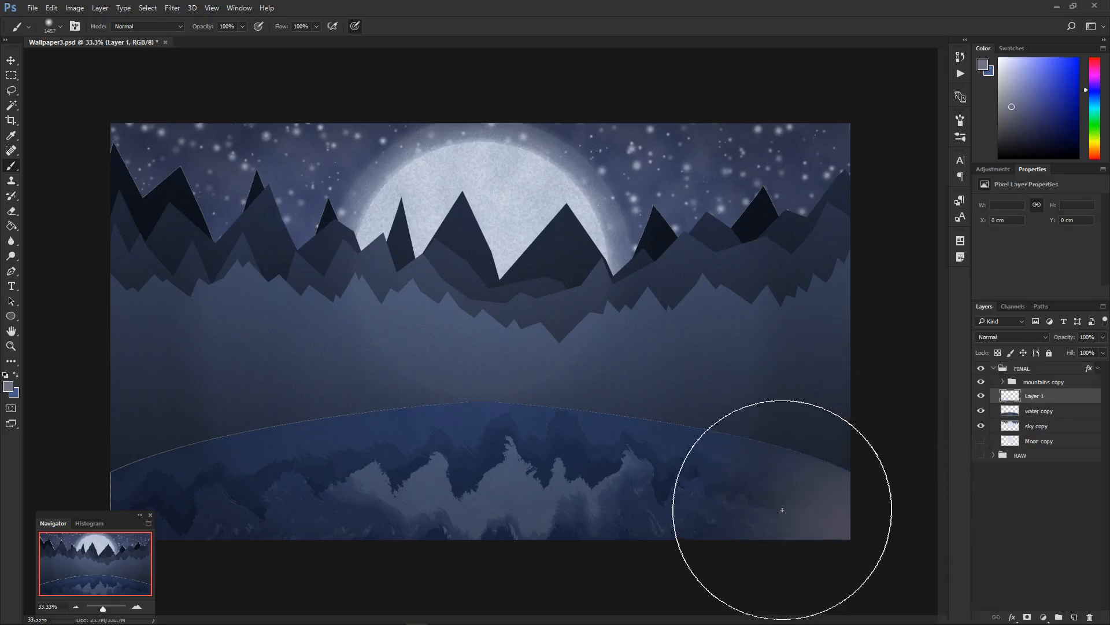
drag(1061, 398, 1064, 374)
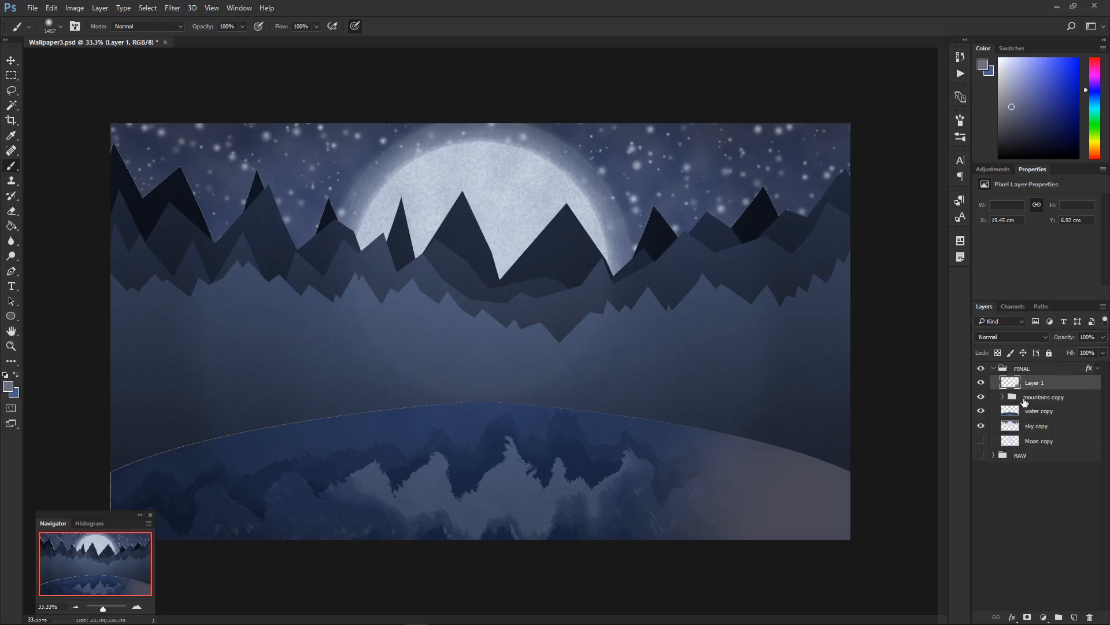
mouse_move(719, 478)
mouse_down()
mouse_move(516, 437)
mouse_move(373, 454)
mouse_up()
drag(239, 475, 111, 490)
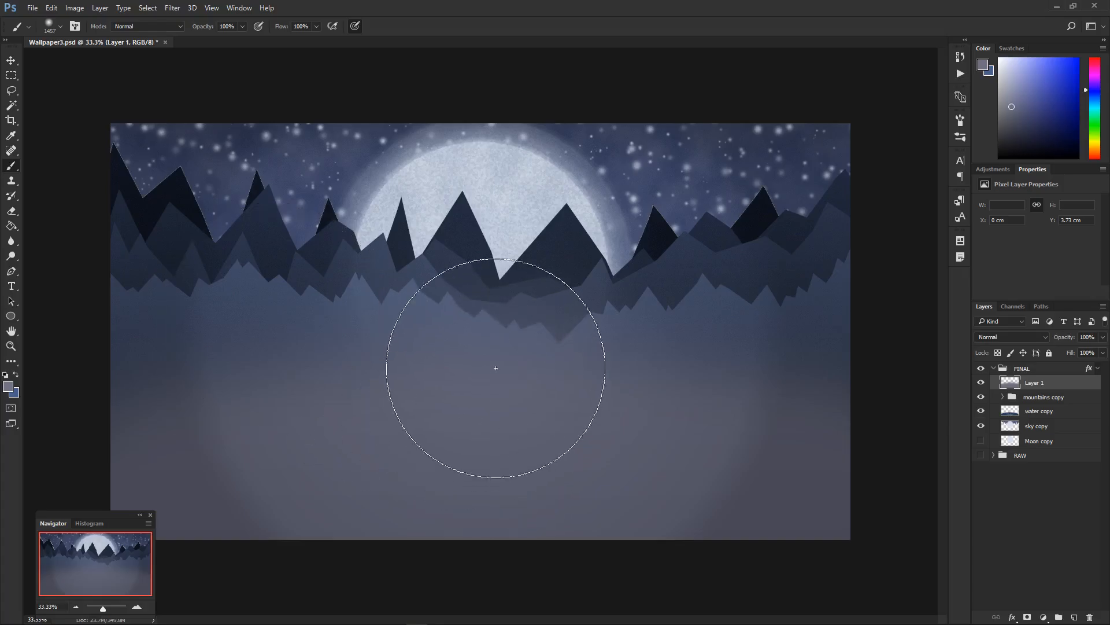
Step: Sample two fog tones from the painted area and add a new layer with Layer 1's outline loaded as selection
alt+click(480, 386)
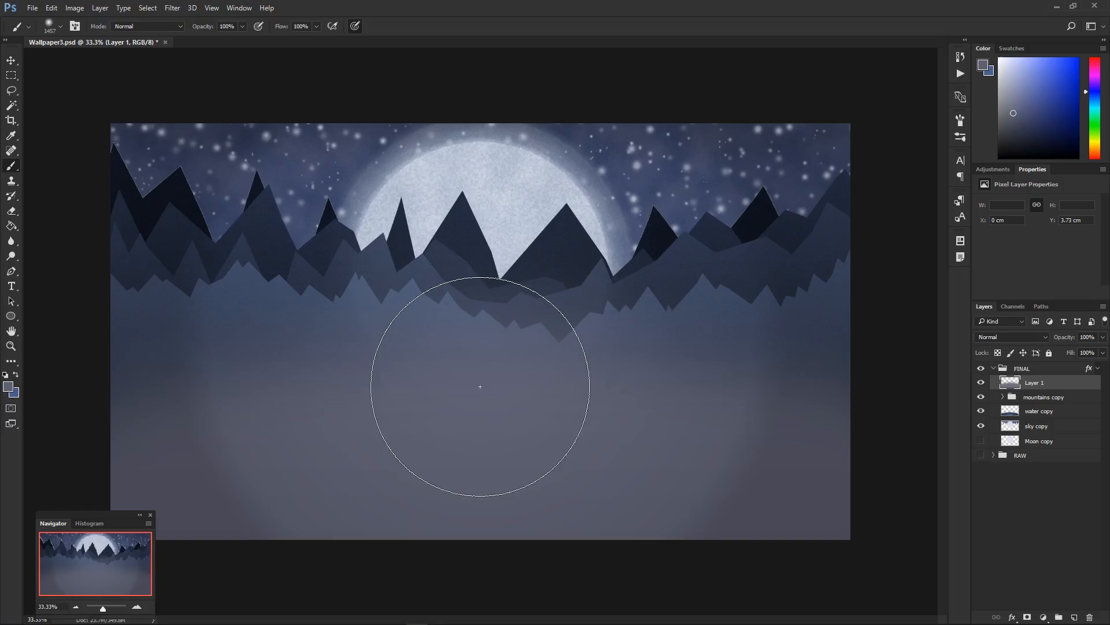
alt+click(178, 512)
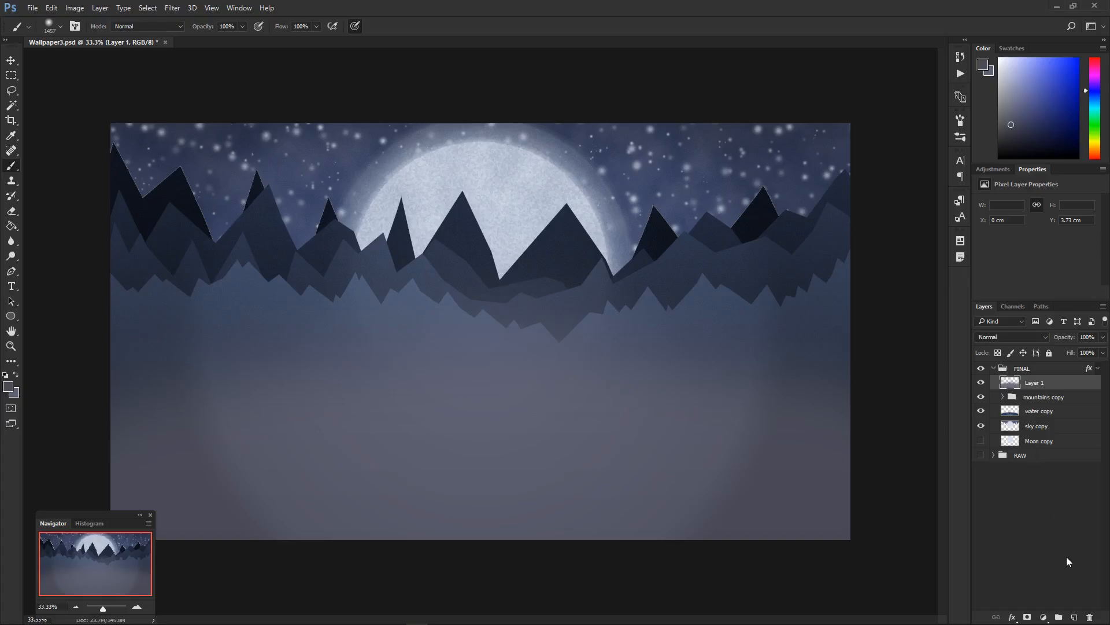
click(1074, 617)
ctrl+click(1011, 398)
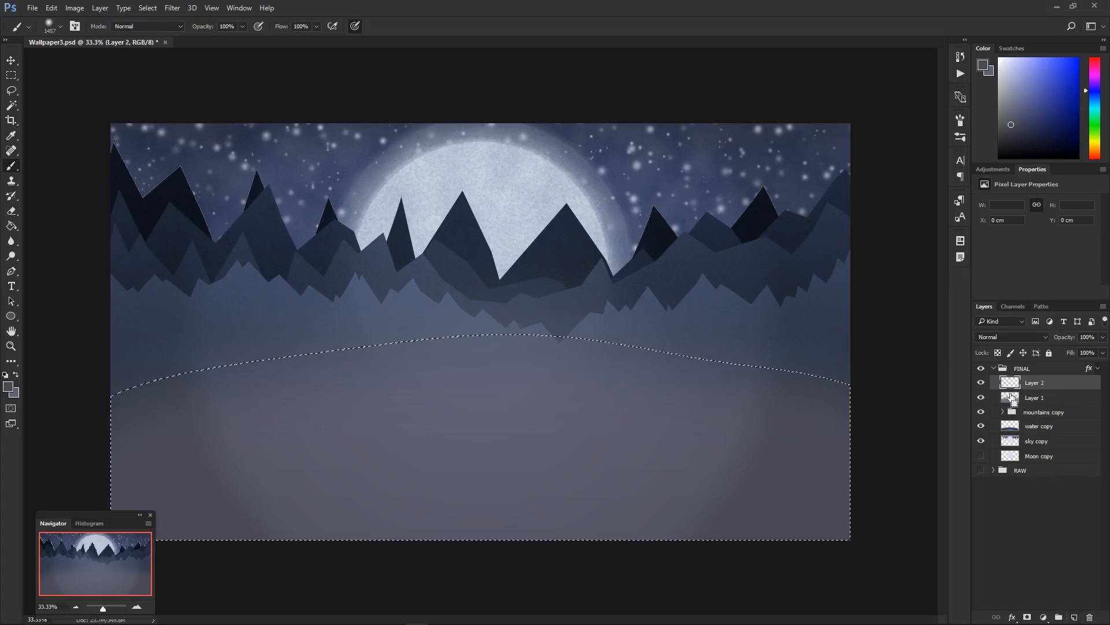
Step: Render Clouds inside the selection on Layer 2, deselect, and set the layer's opacity to 40%
click(212, 9)
mouse_move(166, 6)
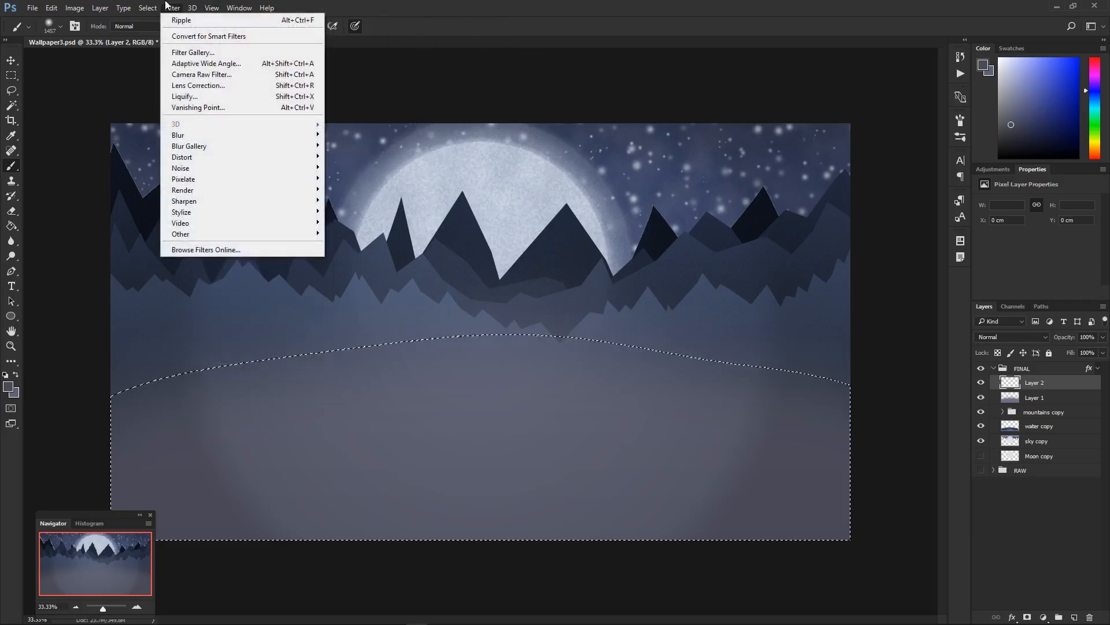
mouse_move(210, 191)
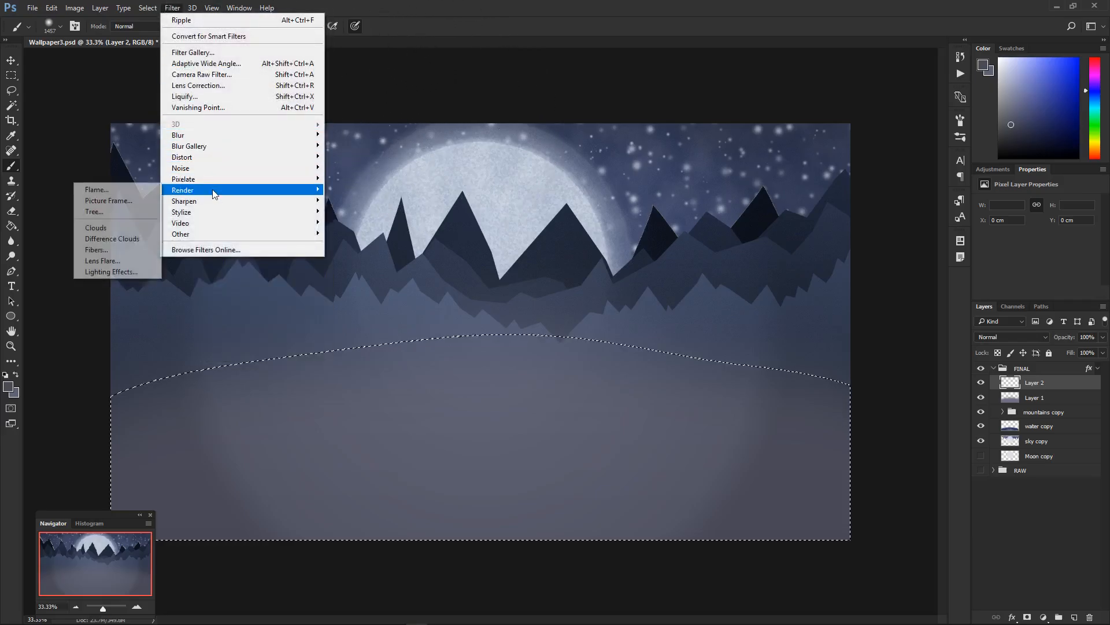
click(113, 228)
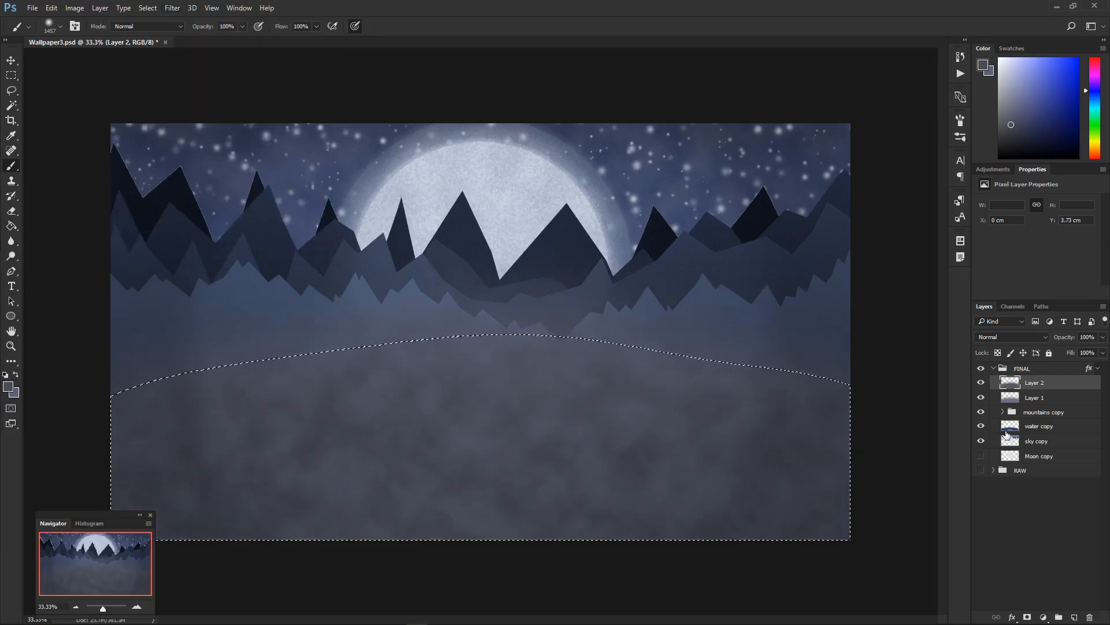
key(ctrl+d)
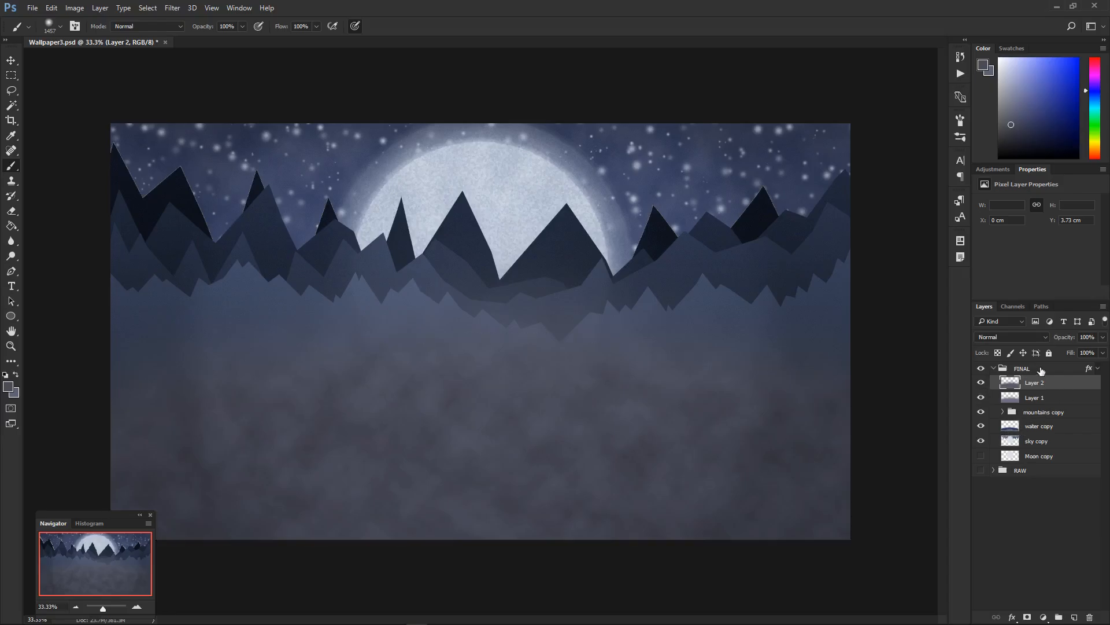
drag(1068, 341, 1034, 340)
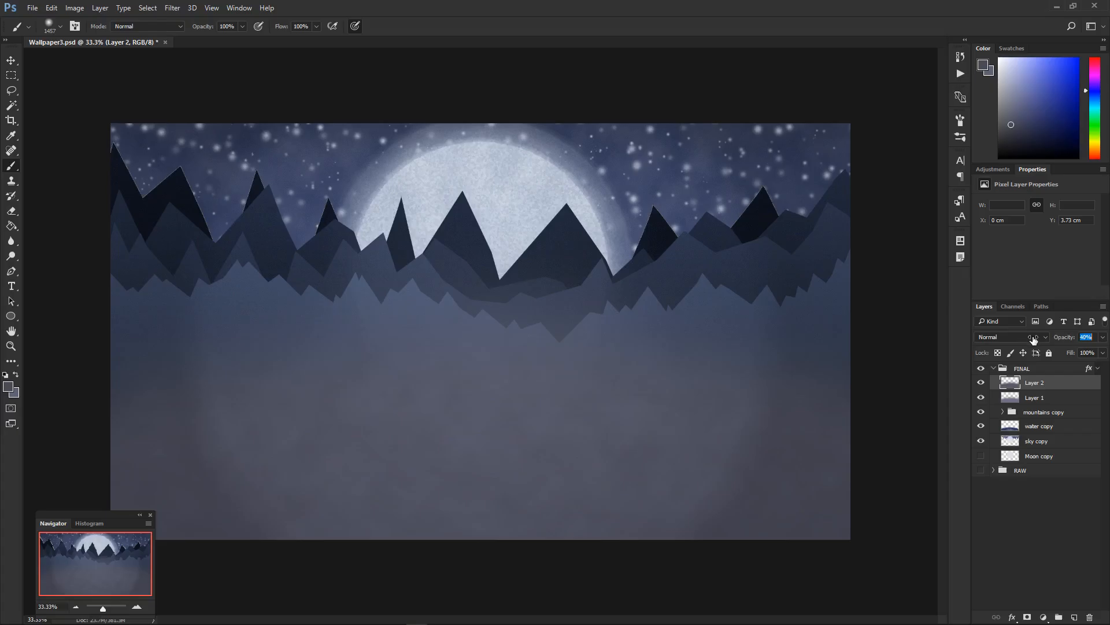
Step: Merge the clouds layer down into Layer 1 and rename the merged layer FOG
click(1048, 382)
key(ctrl+e)
double_click(1034, 382)
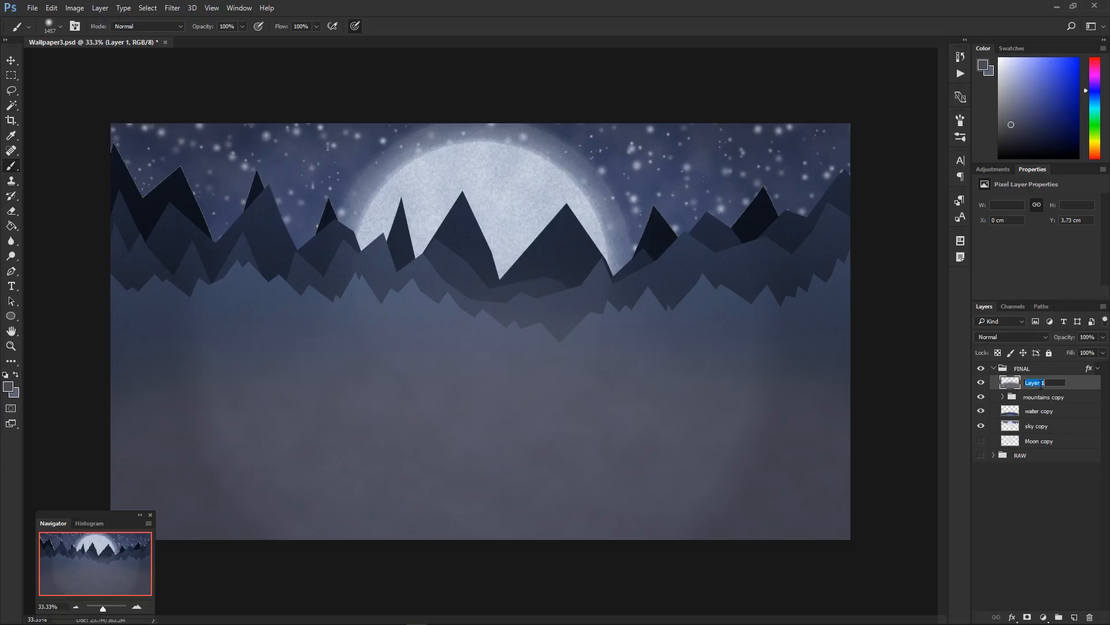
text(FOG)
key(Return)
Step: Try an opacity of 53% on the FOG layer and undo back to the separate, unmerged Layer 1 and Layer 2
drag(1063, 337, 1037, 340)
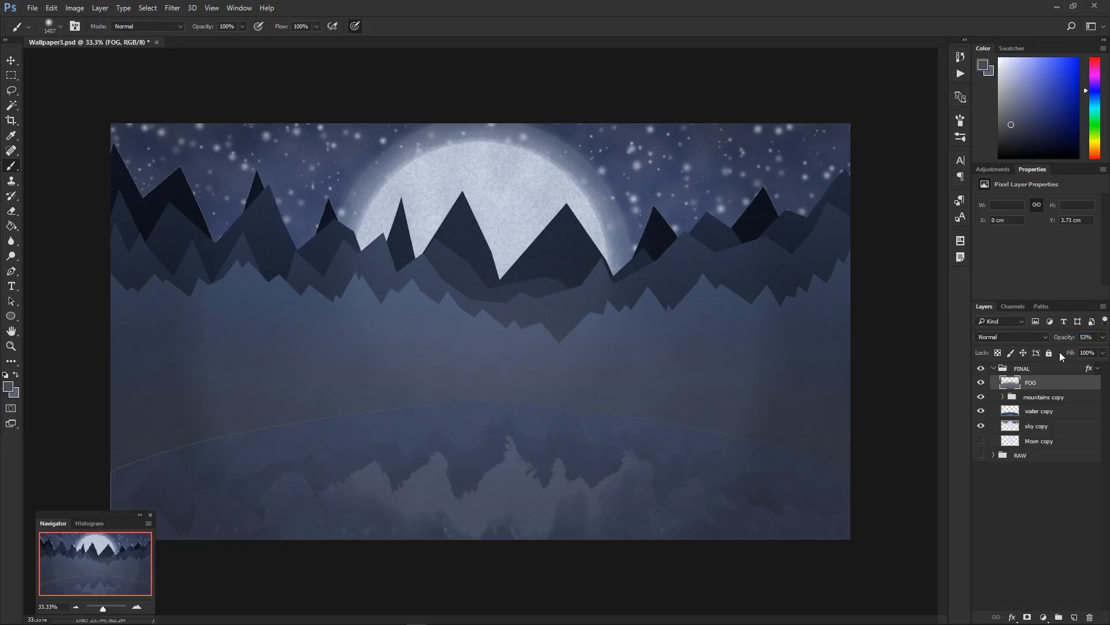
click(1051, 397)
click(1054, 388)
drag(1063, 340, 1068, 341)
key(ctrl+alt+z)
key(ctrl+alt+z)
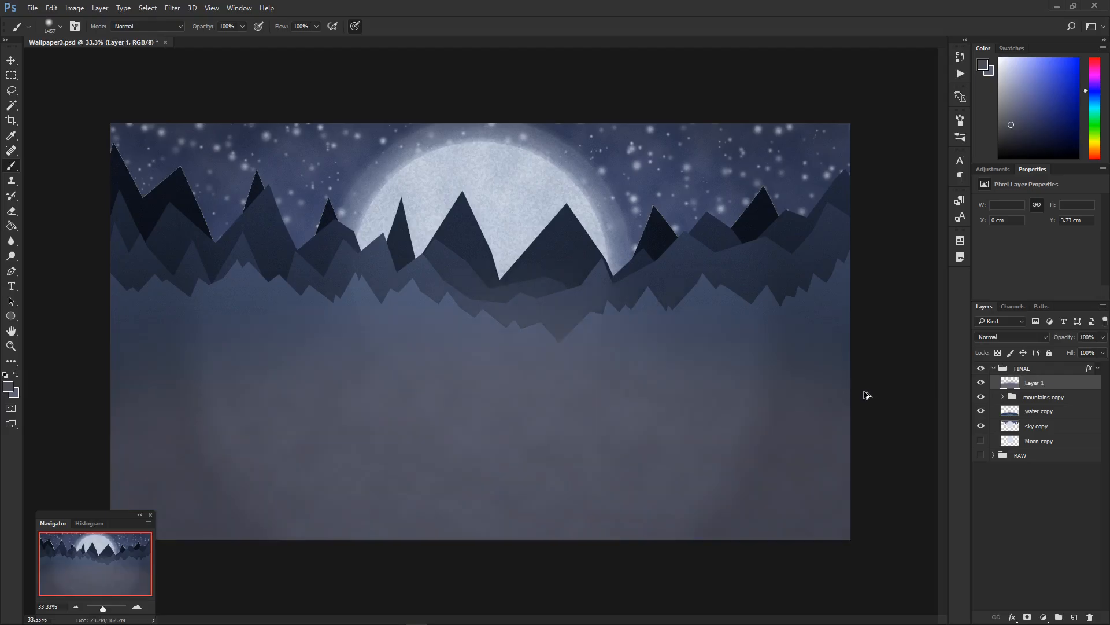
key(ctrl+alt+z)
Step: Compare the fog with and without the clouds, leaving Layer 2 hidden and Layer 1 selected
click(981, 384)
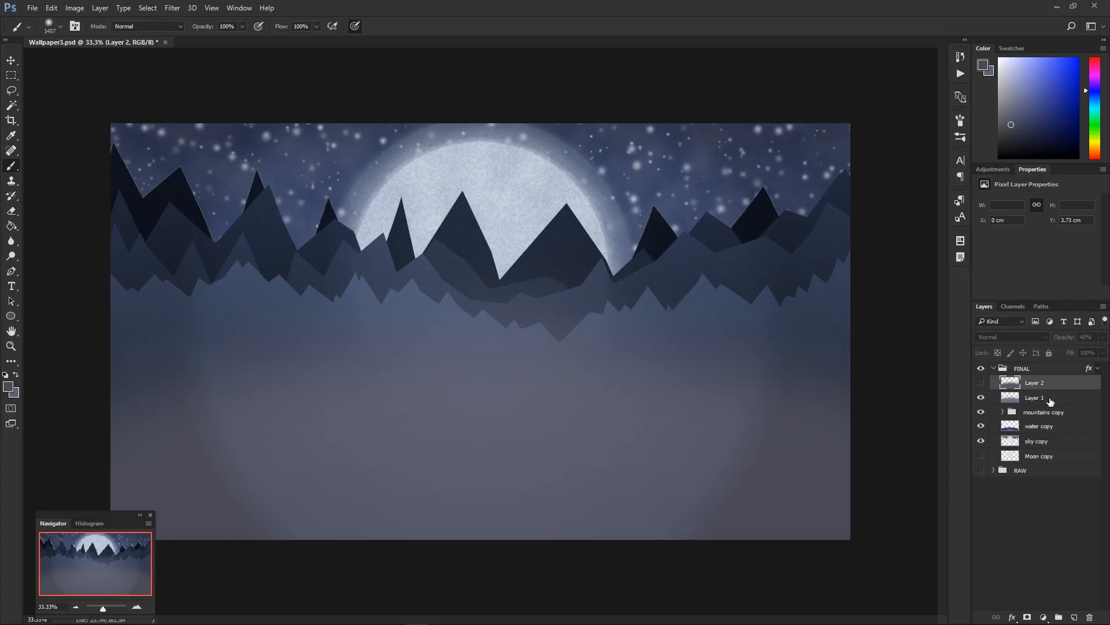
click(980, 383)
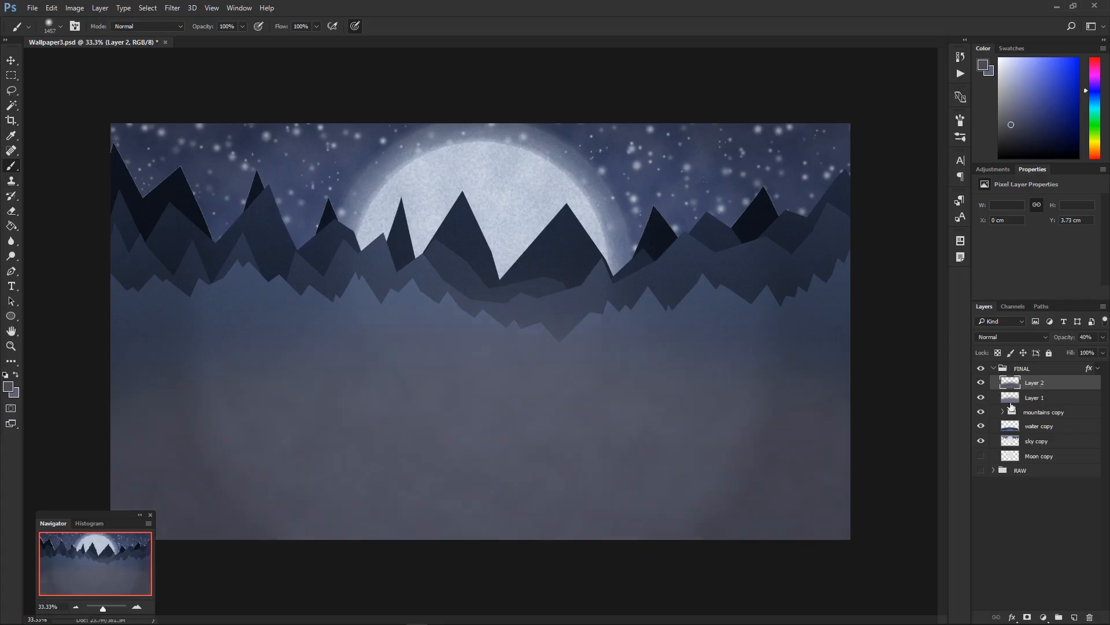
click(981, 383)
click(1050, 399)
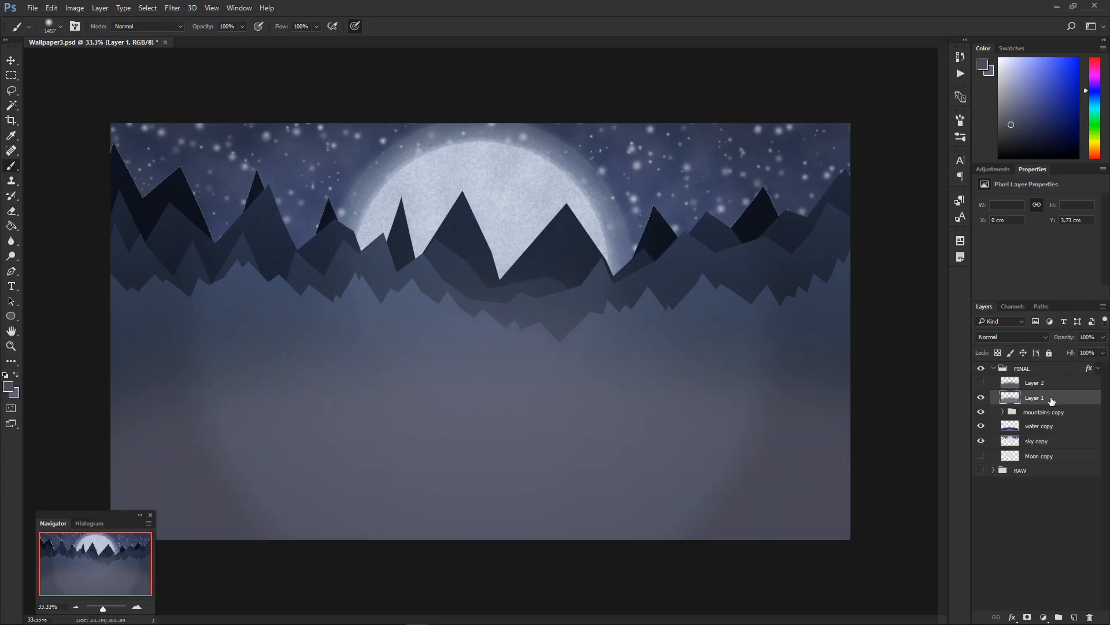
Step: Swap the foreground and background colours and hide the FINAL group's gradient overlay effects
click(15, 375)
click(1098, 371)
click(1099, 370)
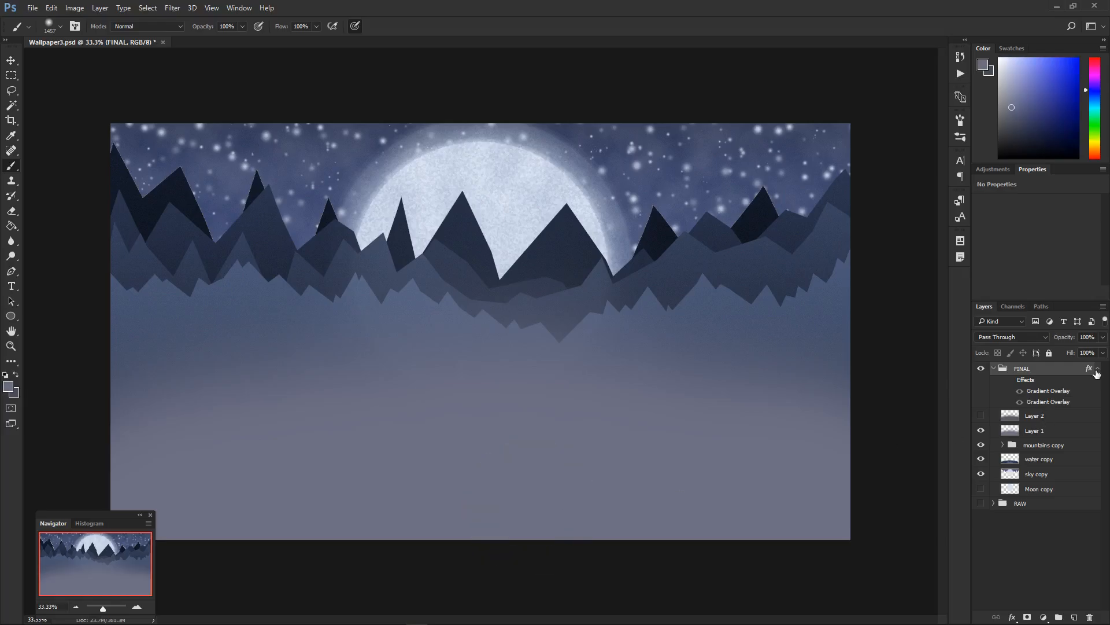
click(1098, 368)
Step: Remove the duplicate Gradient Overlay entry from Layer 1's layer style and enable the remaining Gradient Overlay
double_click(1053, 401)
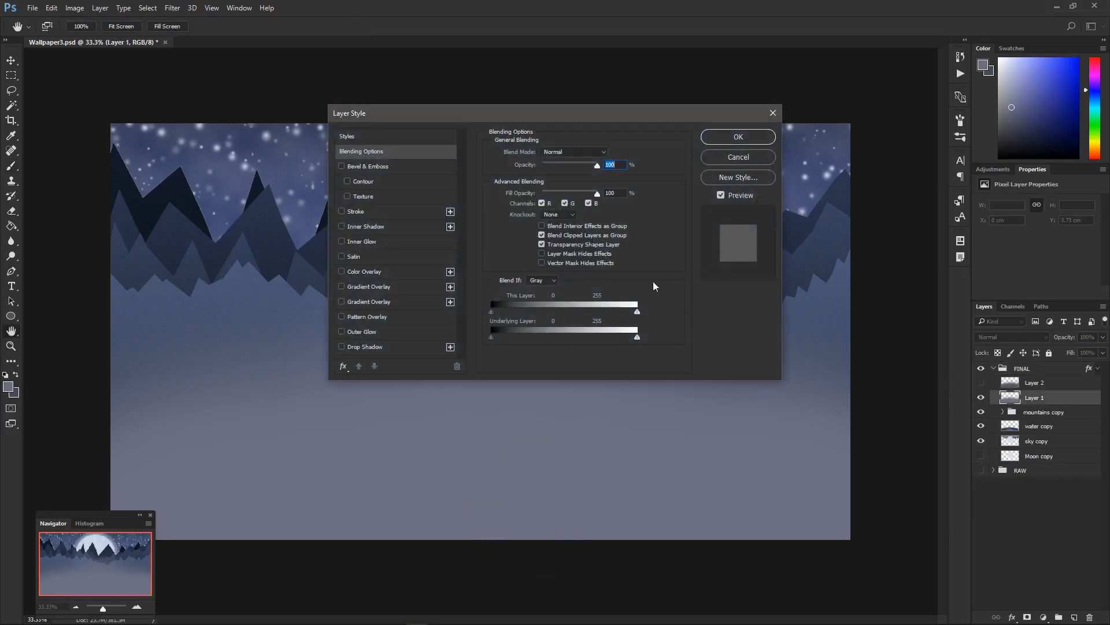
click(401, 302)
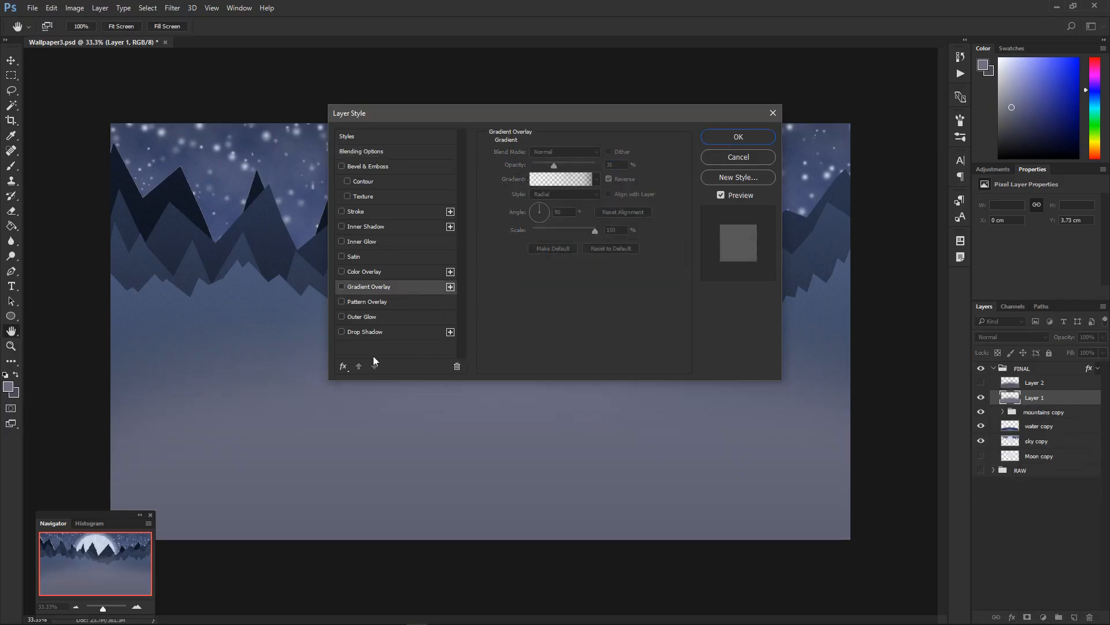
click(343, 366)
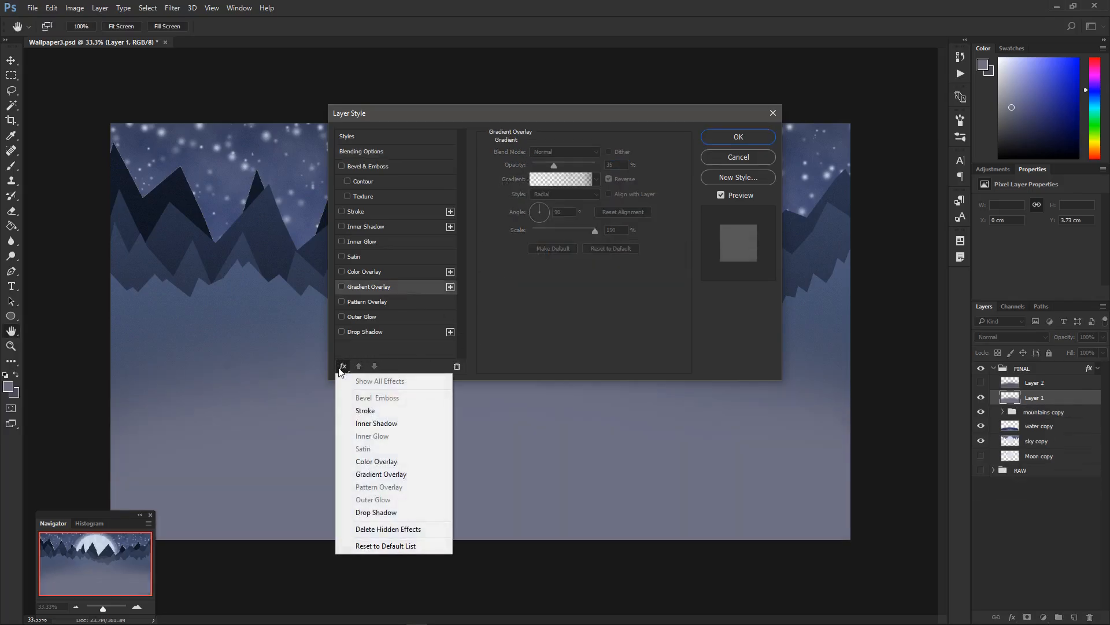
click(380, 288)
click(342, 286)
Step: Set both colour stops of Layer 1's Gradient Overlay gradient to the foreground colour
click(561, 181)
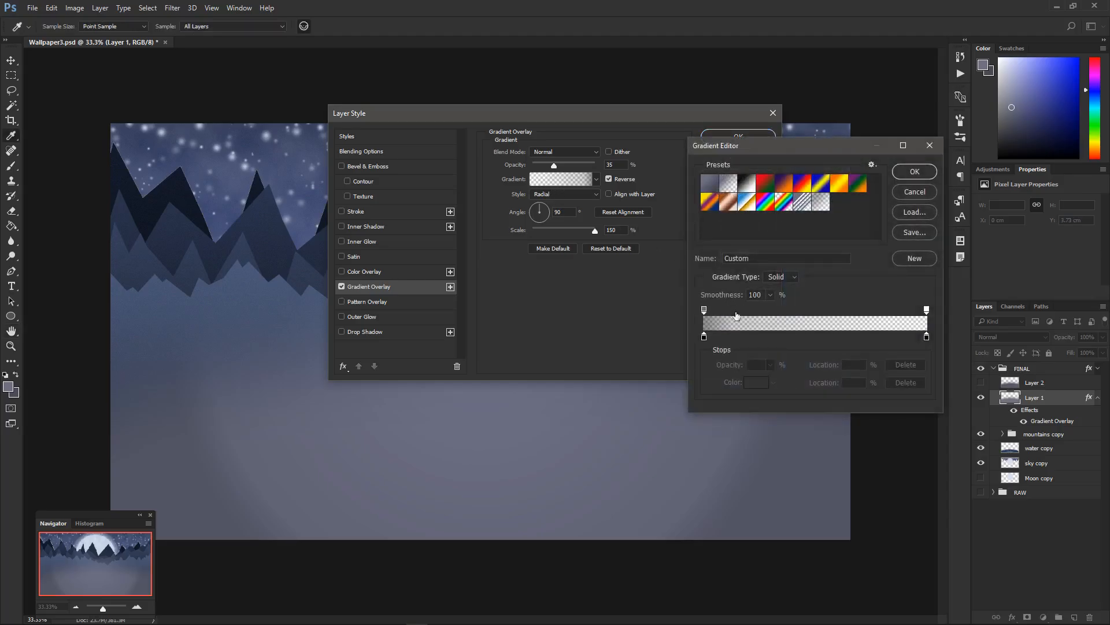
click(705, 337)
click(773, 384)
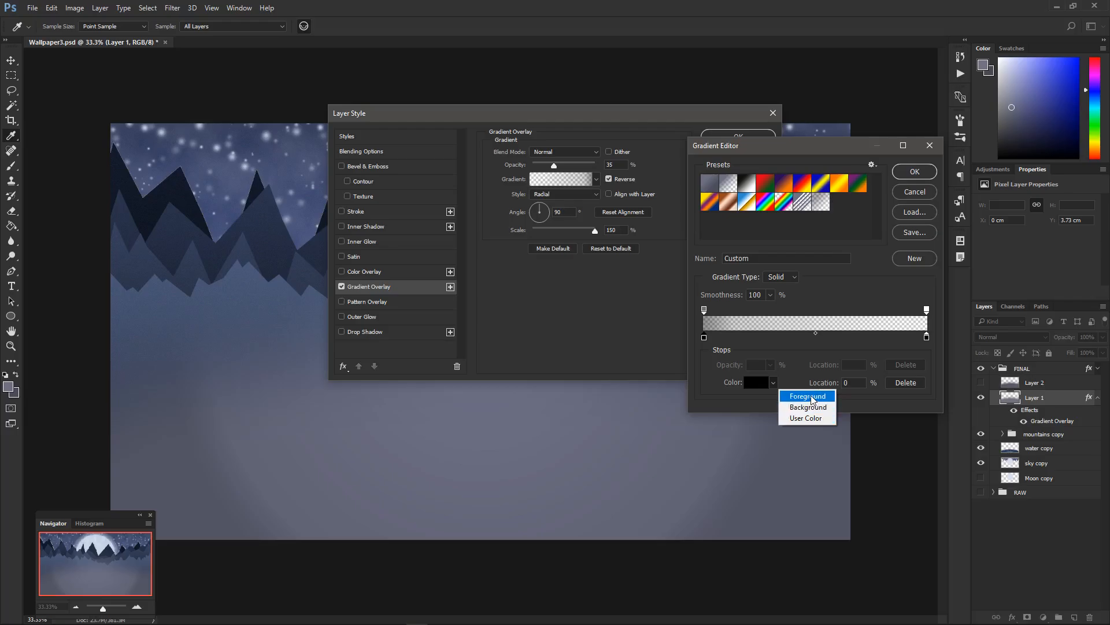
click(805, 418)
click(927, 337)
click(773, 383)
click(796, 394)
click(773, 379)
click(794, 396)
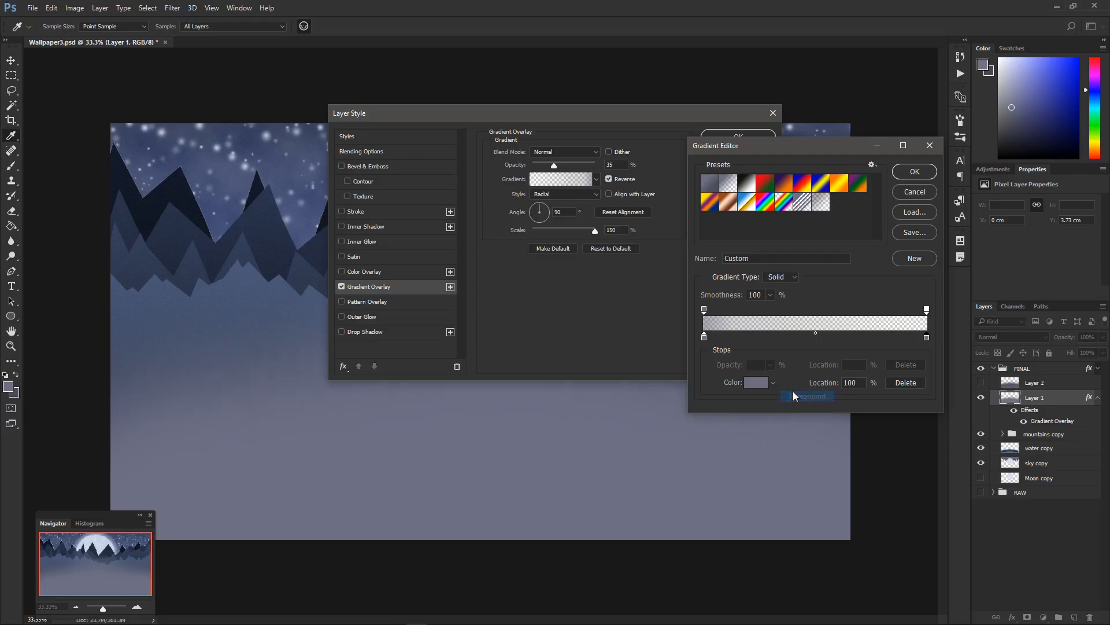
Step: Set the opacity midpoint of the overlay gradient to a location of 50% and accept the gradient
click(927, 309)
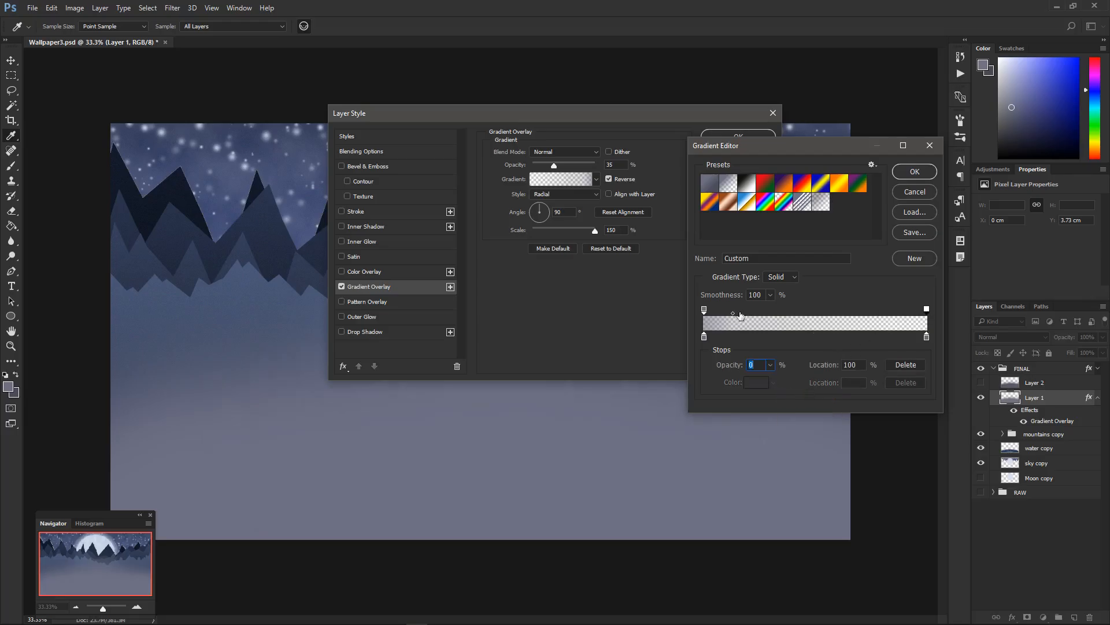
drag(735, 313, 816, 316)
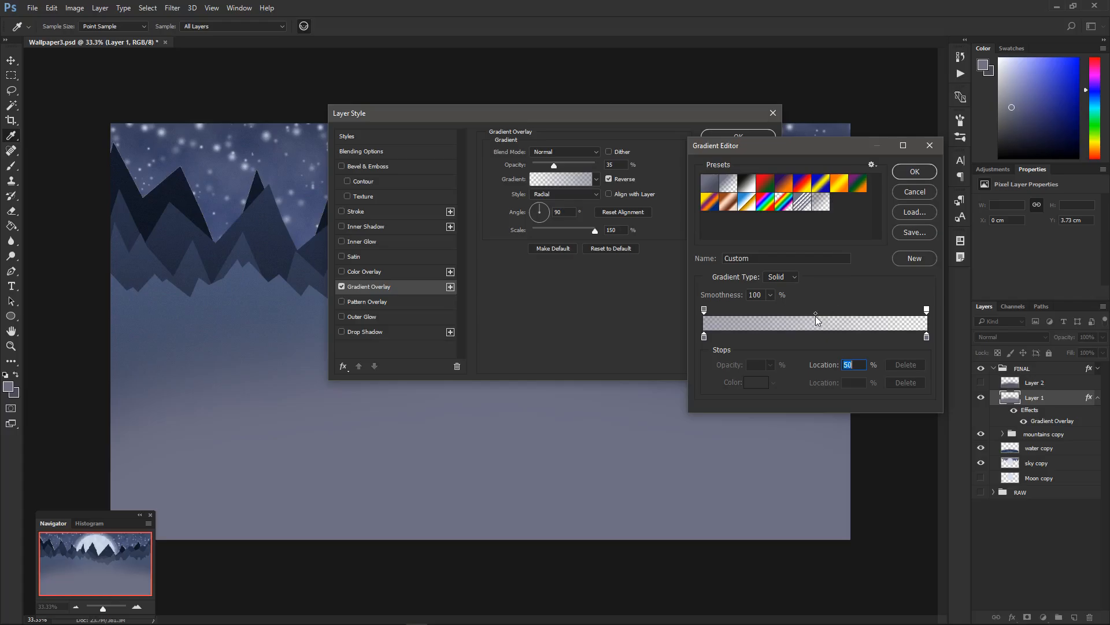
click(915, 171)
Step: Make Layer 1's Gradient Overlay linear and not reversed, with 100% opacity, and apply the style
click(581, 194)
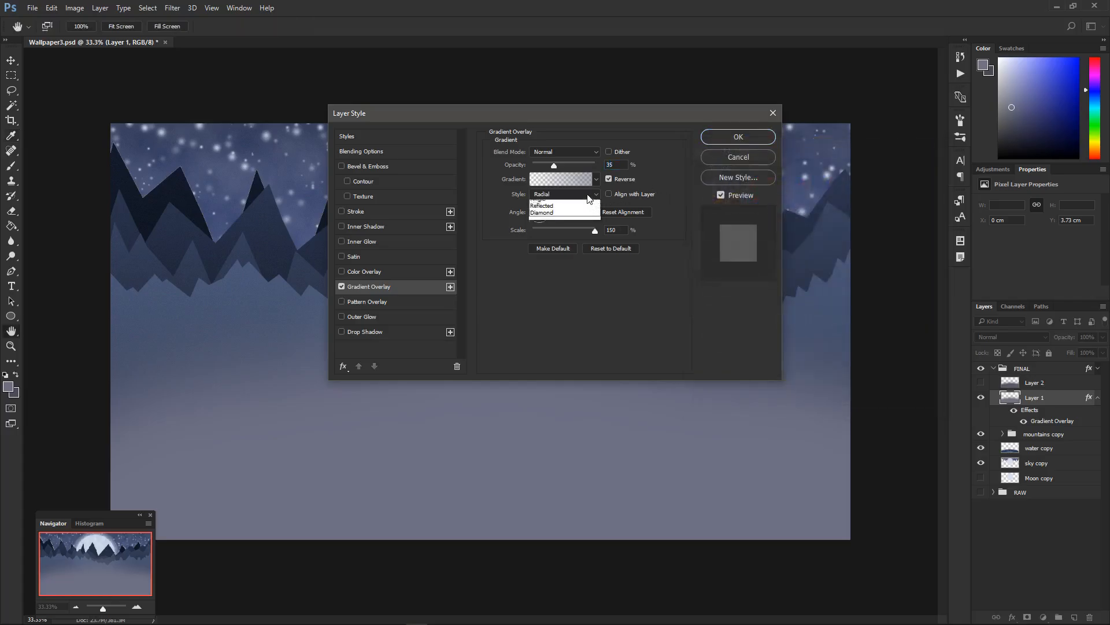
click(583, 197)
click(583, 197)
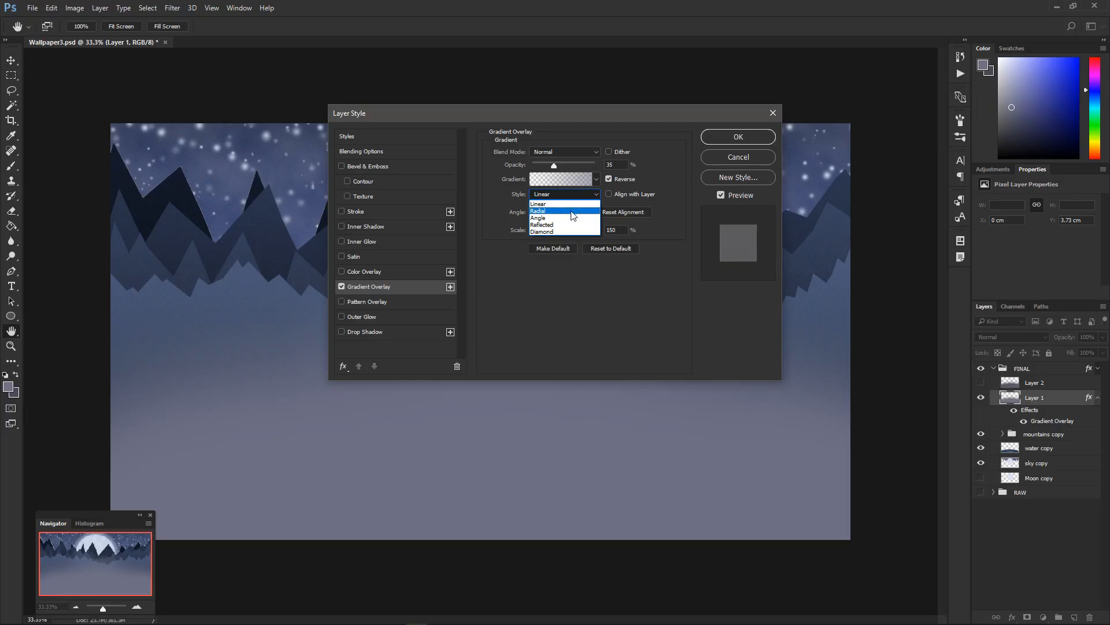
click(577, 203)
click(609, 179)
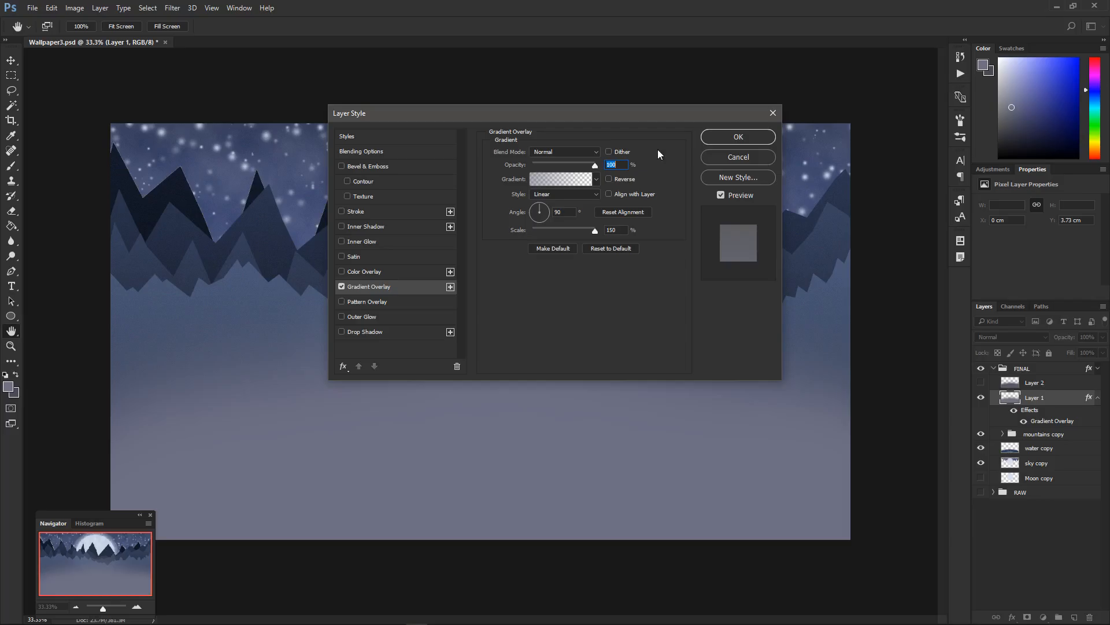
click(723, 134)
Step: Lower Layer 1's fill to 0%
click(1103, 352)
drag(1084, 354, 1057, 366)
click(1102, 353)
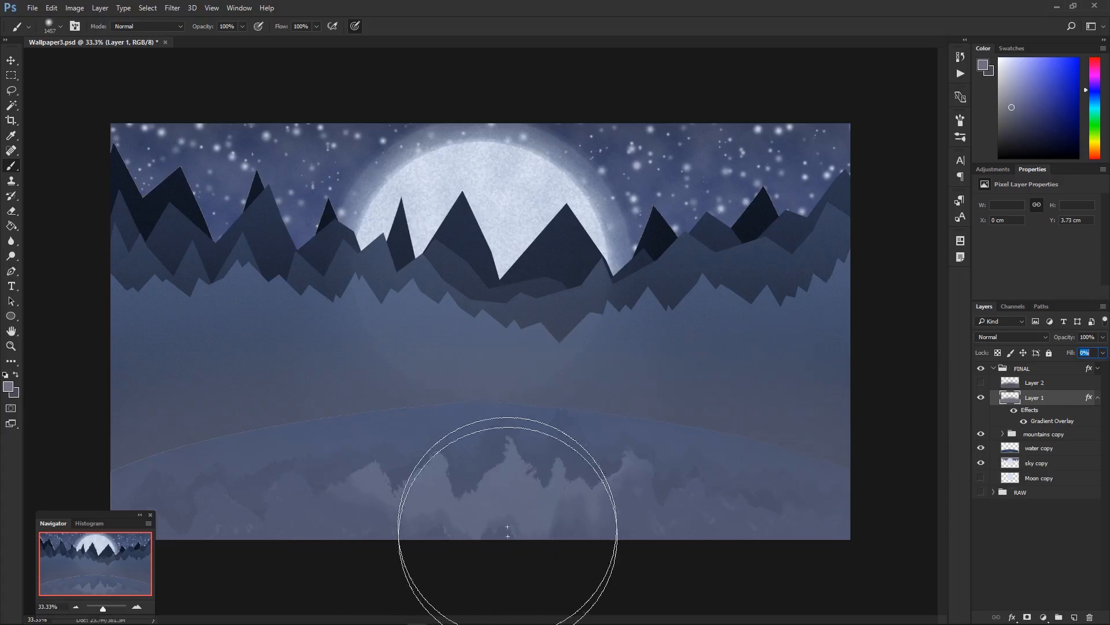
Step: Raise the starting opacity stop of Layer 1's overlay gradient to 100% and apply the style with a scale of 150%
double_click(1053, 398)
click(361, 283)
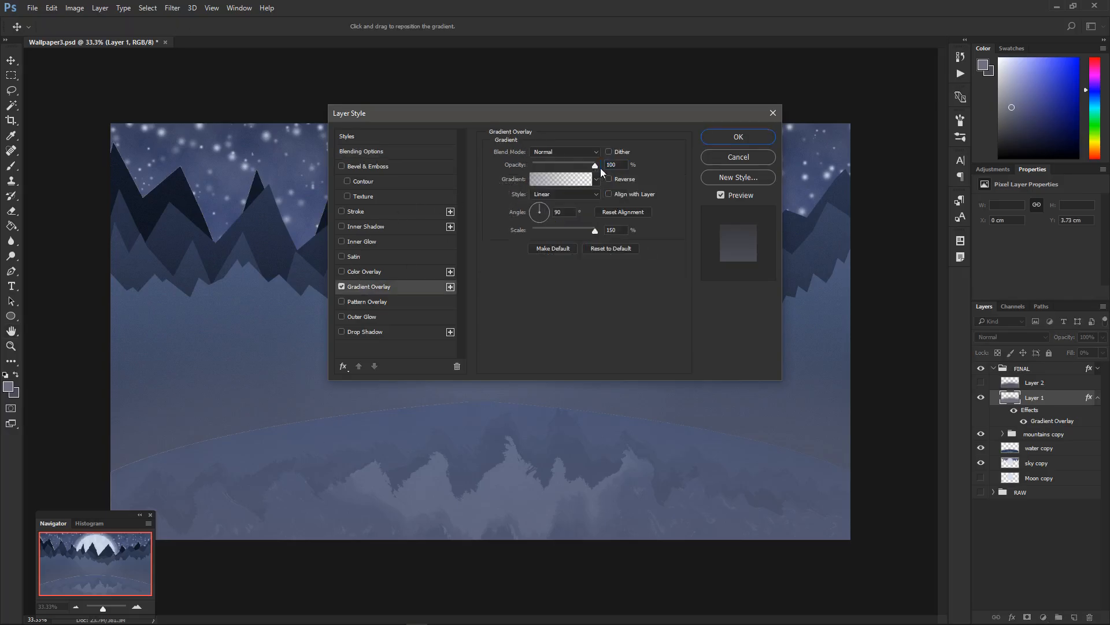
click(572, 179)
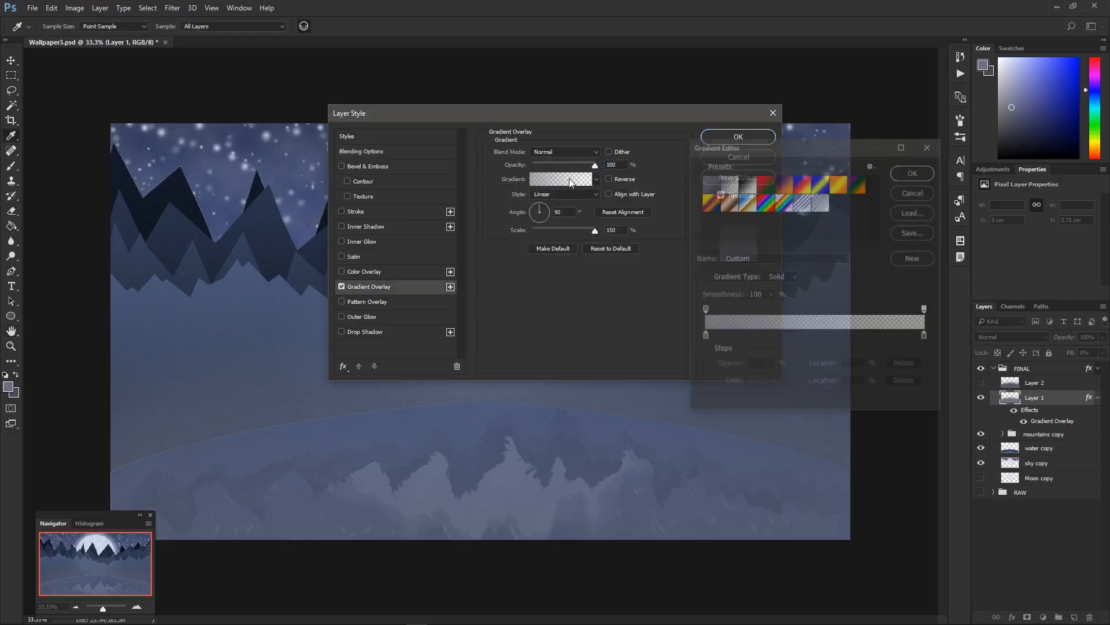
click(704, 309)
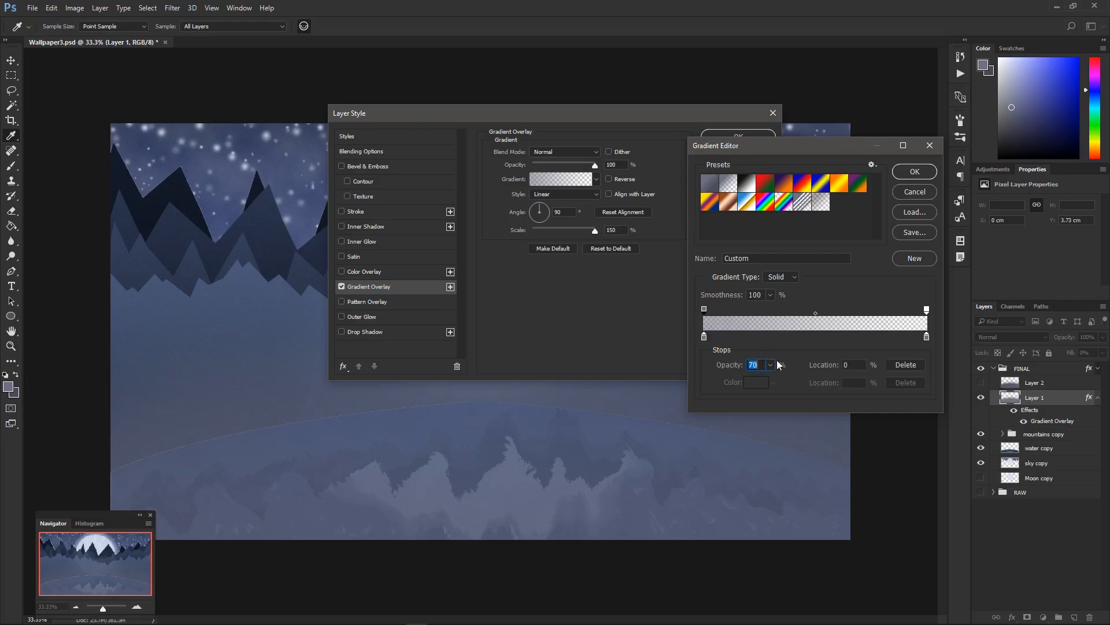
click(770, 364)
drag(769, 379, 786, 379)
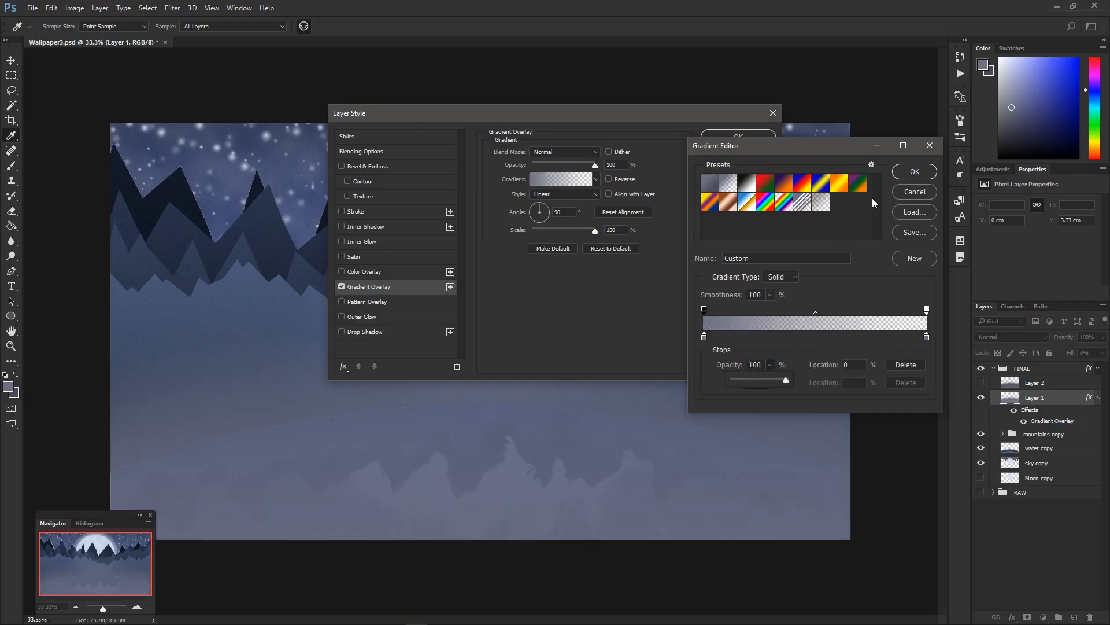
click(915, 174)
mouse_move(595, 230)
mouse_down()
mouse_move(577, 233)
mouse_move(588, 235)
mouse_up()
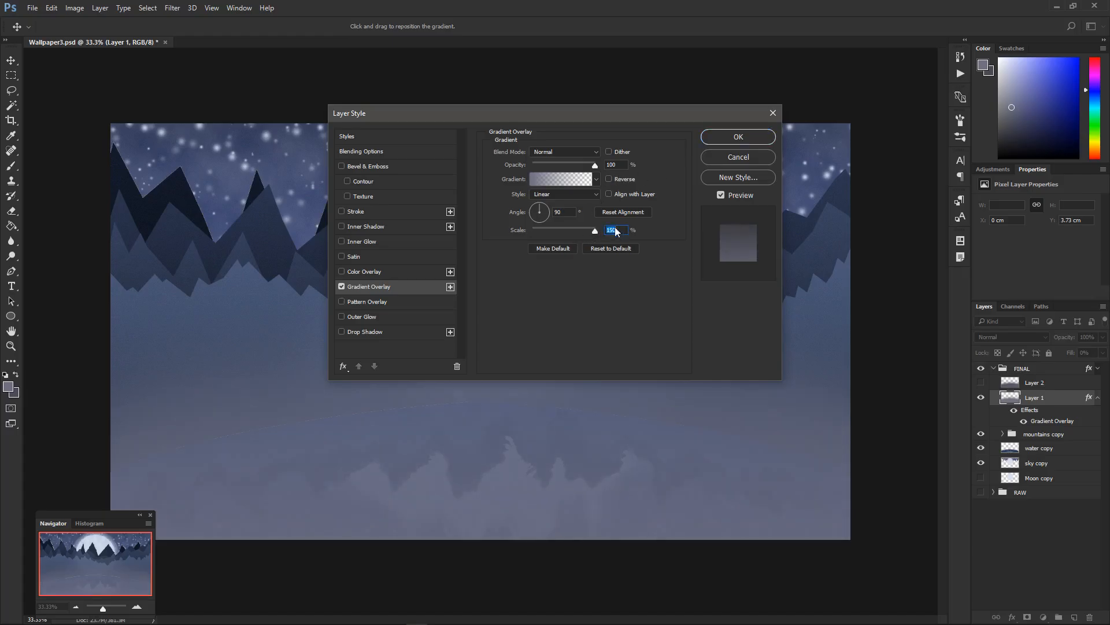
click(740, 136)
key(b)
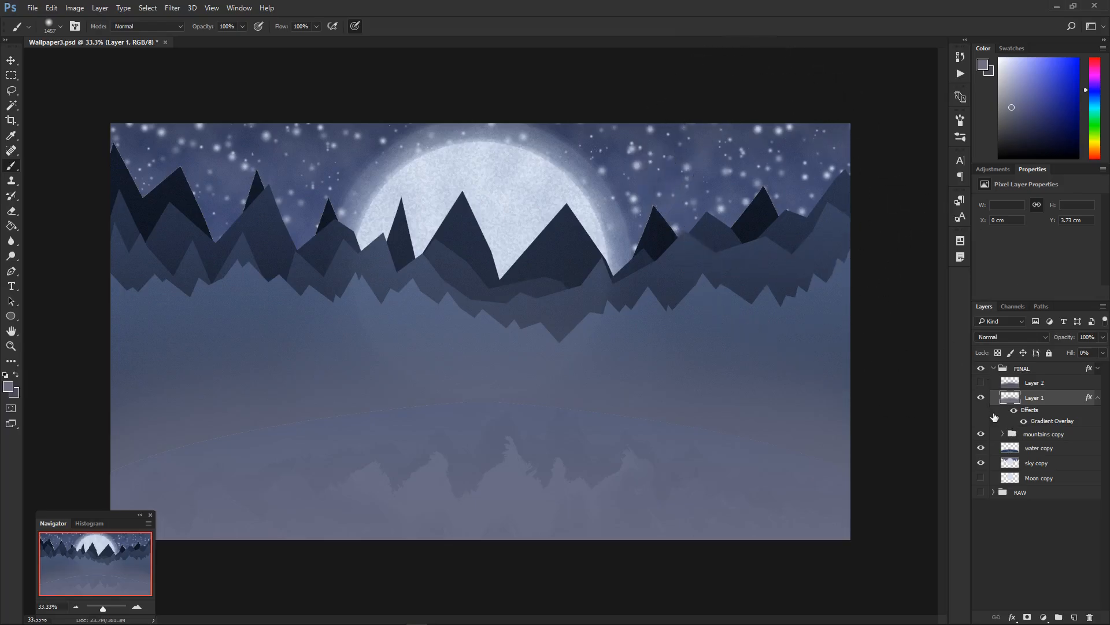
Step: Collapse Layer 1's effects, then show the Layer 2 clouds and reduce their opacity to 23%
click(1097, 398)
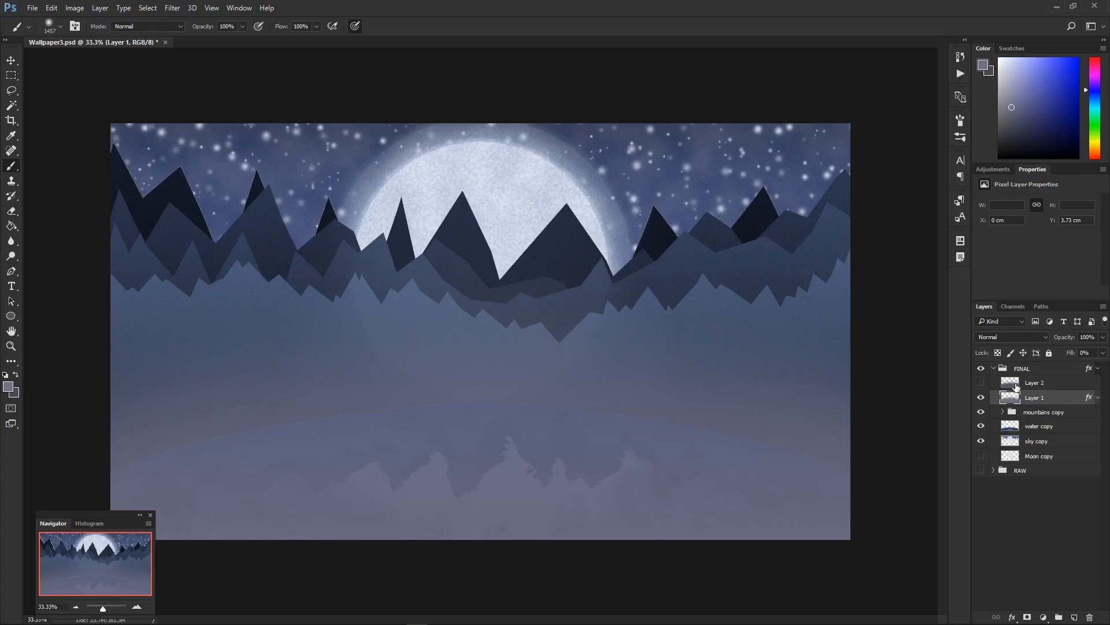
click(981, 382)
click(980, 383)
click(980, 383)
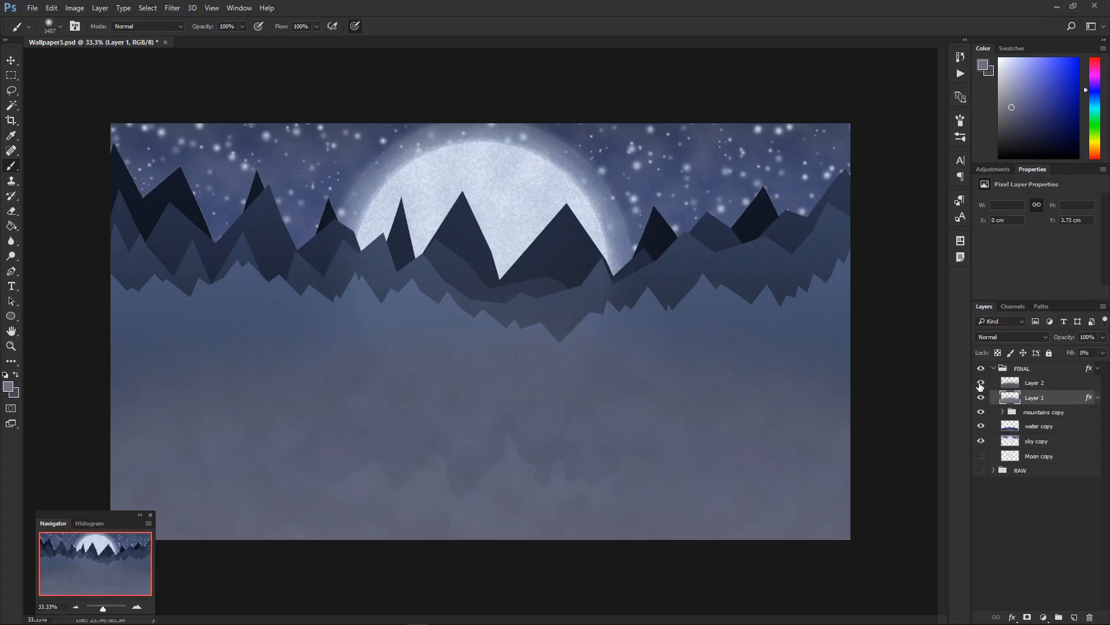
click(1047, 383)
mouse_move(1067, 341)
mouse_down()
mouse_move(1047, 341)
mouse_move(1059, 339)
mouse_up()
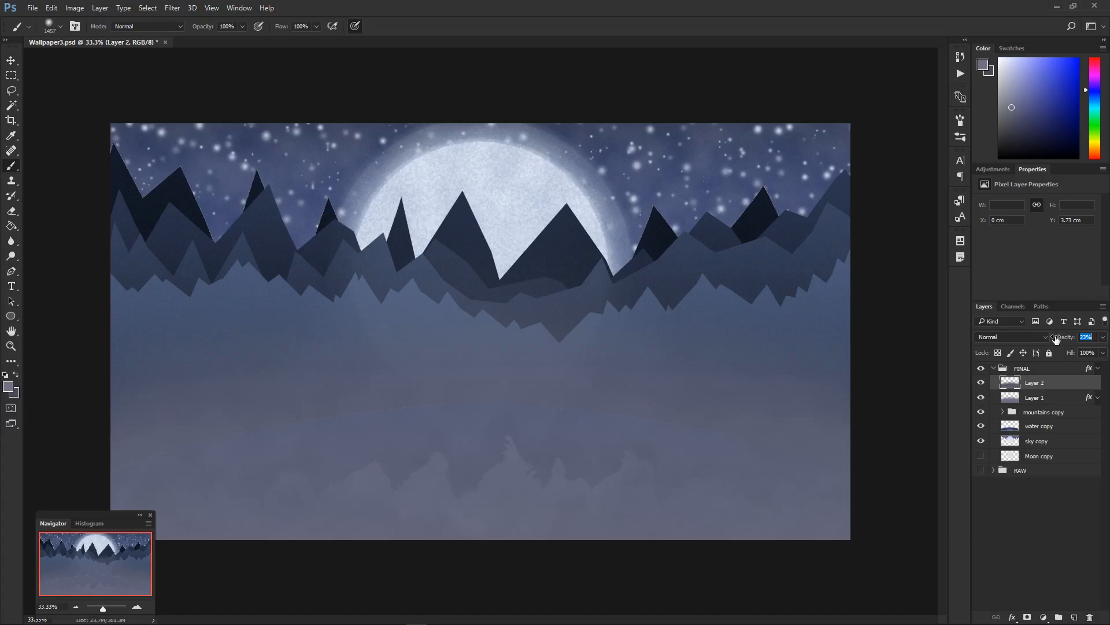
Step: Lower Layer 1's opacity to about 31% and Layer 2's opacity to 16%
click(1054, 398)
drag(1064, 340, 1033, 345)
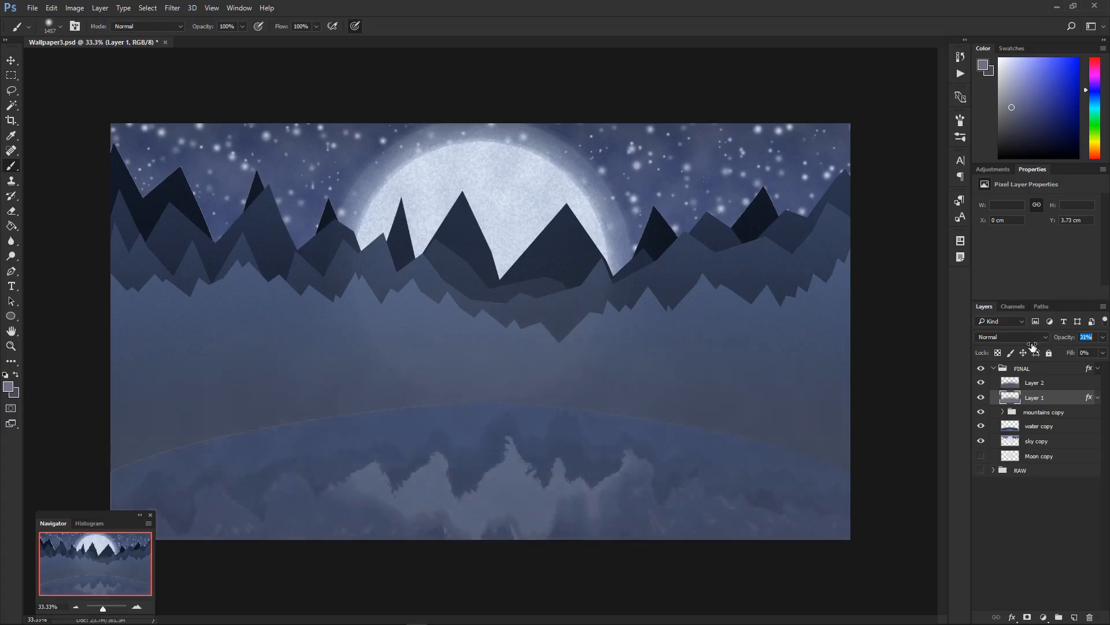
click(1037, 373)
click(1050, 384)
mouse_move(1076, 340)
mouse_down()
mouse_move(1050, 341)
mouse_move(1074, 342)
mouse_up()
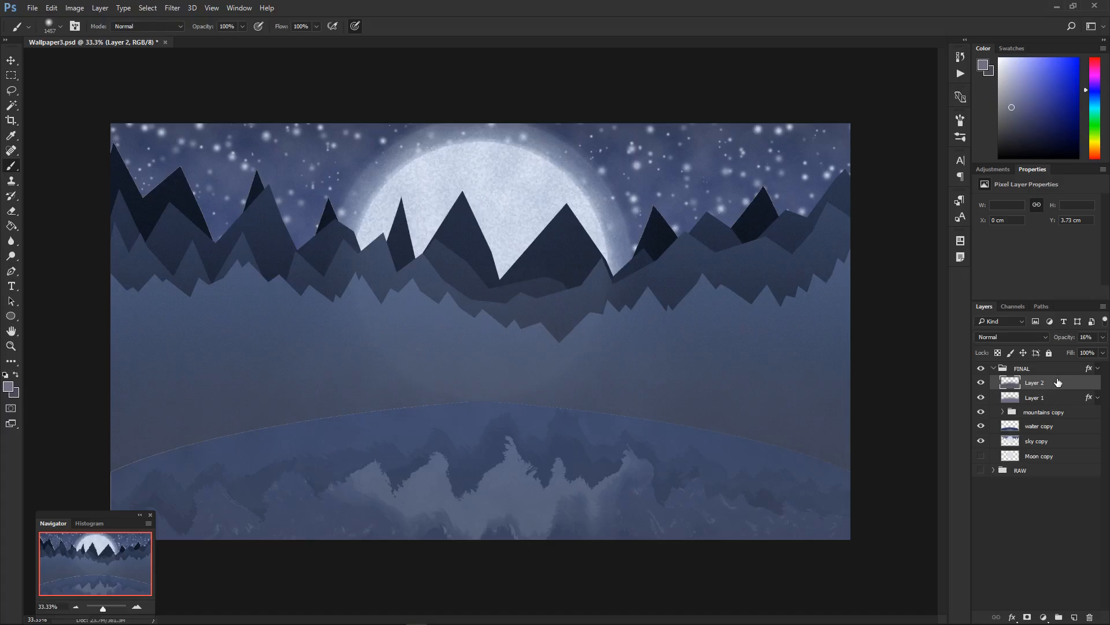
Step: Merge Layer 2 down into Layer 1 and reduce the merged layer's opacity to 0%
key(ctrl+e)
drag(1060, 337, 971, 339)
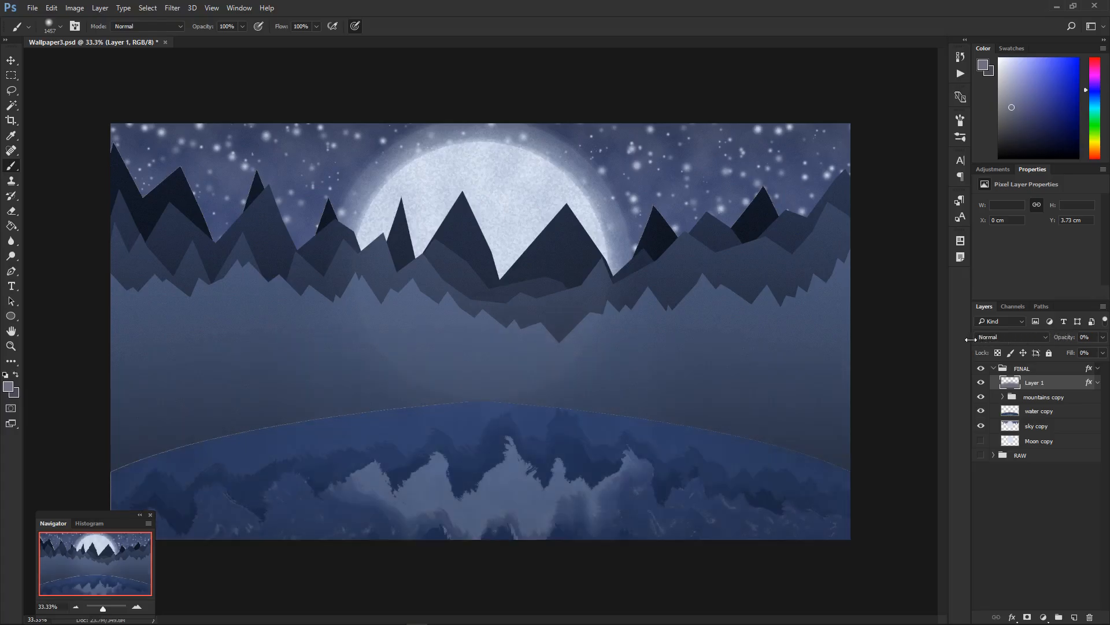
Step: Set the FINAL group's lower Gradient Overlay to 33% opacity and 124% scale, keeping its black-to-transparent gradient
double_click(1040, 368)
click(404, 302)
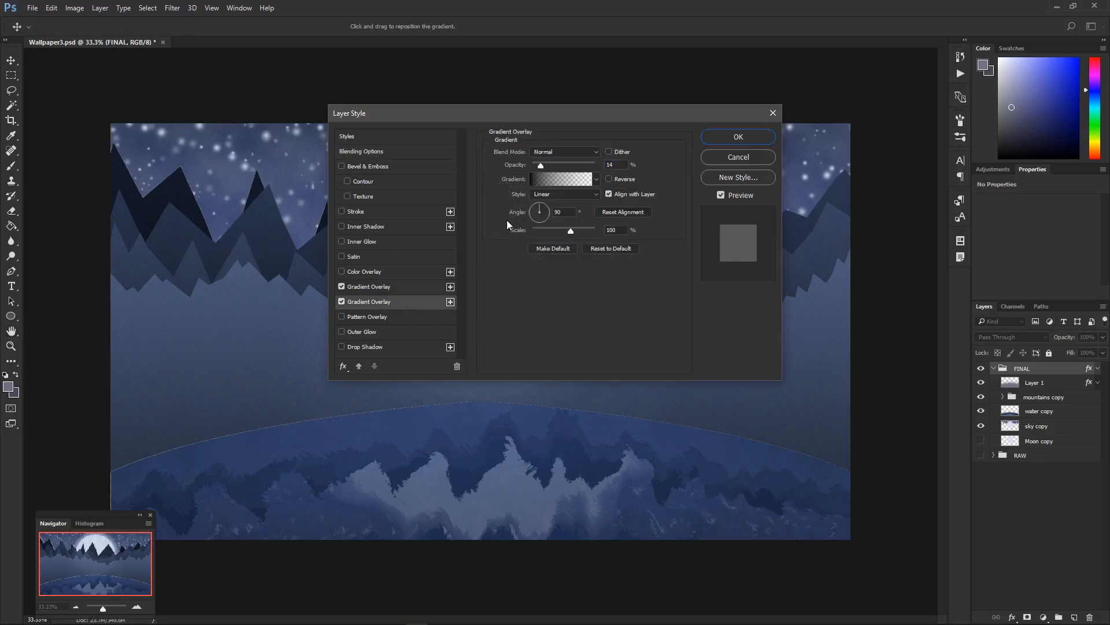
drag(541, 164, 543, 166)
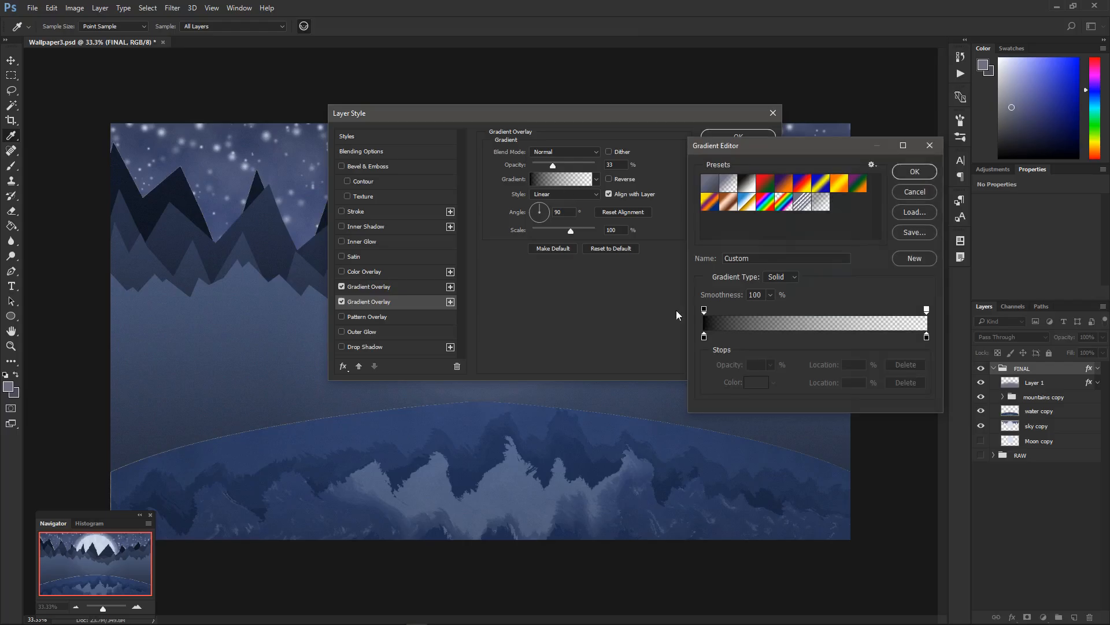
click(704, 310)
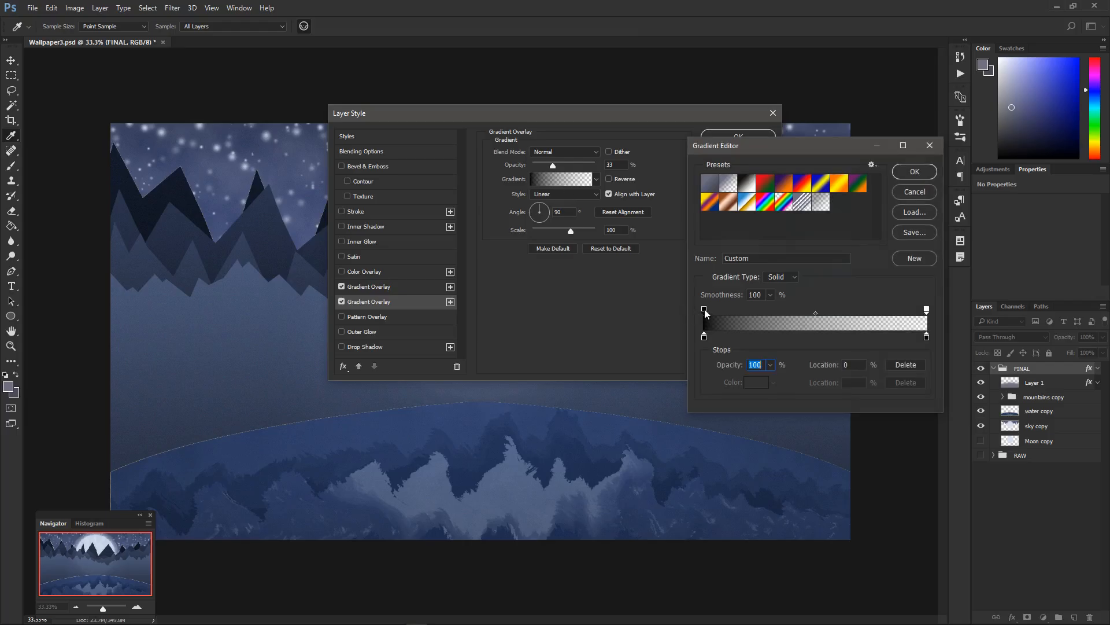
click(913, 172)
mouse_move(571, 230)
mouse_down()
mouse_move(606, 231)
mouse_move(568, 233)
mouse_up()
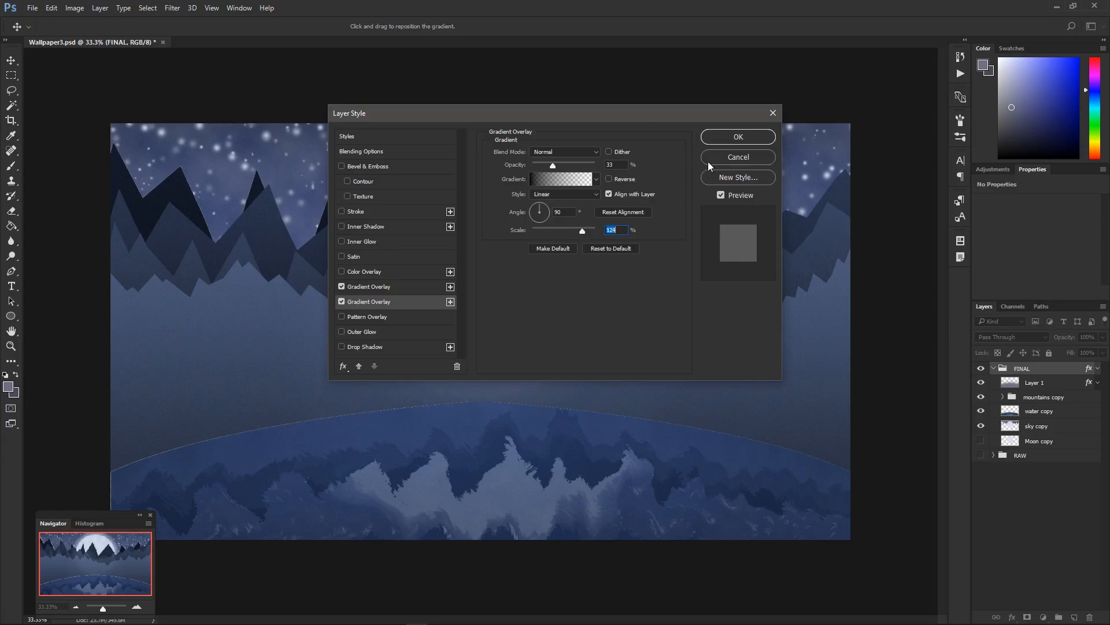
click(730, 138)
Step: Reduce the opacity of the FINAL group's lower Gradient Overlay to about 18% and collapse the effects list
click(1103, 369)
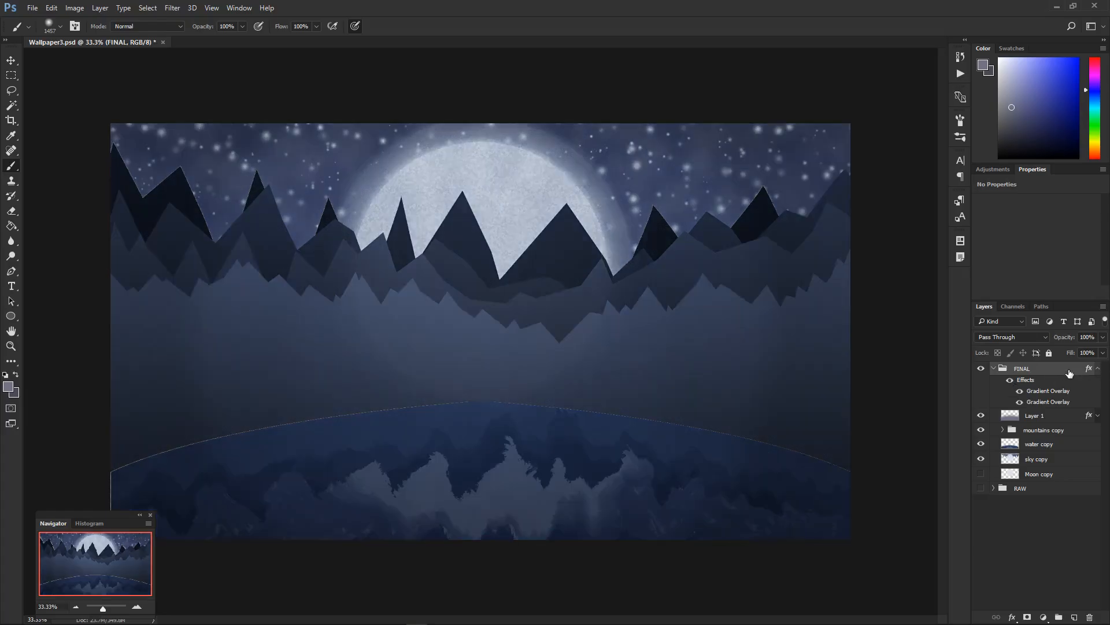
double_click(1070, 370)
click(355, 301)
drag(556, 165, 544, 166)
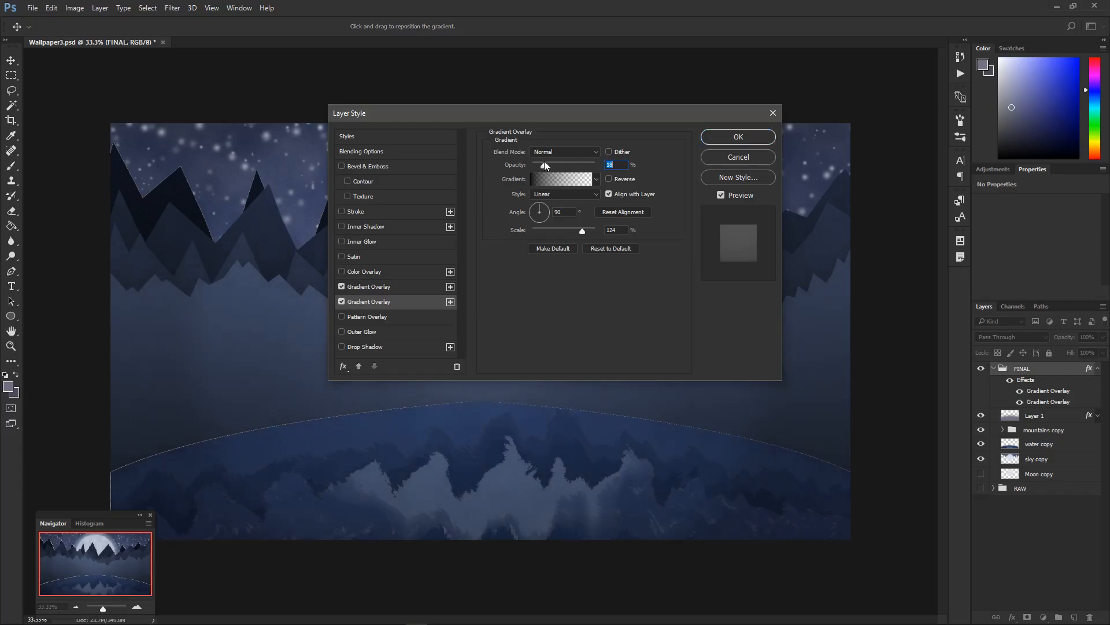
click(738, 136)
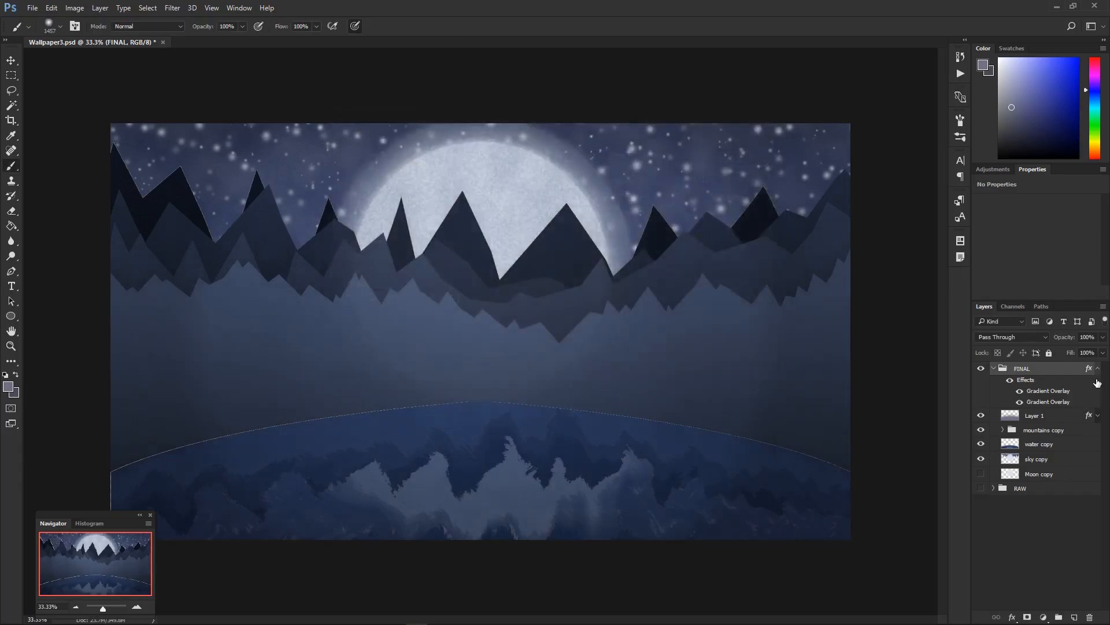
click(1100, 368)
Step: Try partial opacities such as 37% on Layer 1 and bring it back to 0%
click(1059, 384)
click(1083, 338)
text(50)
key(Return)
text(71)
key(Return)
text(37)
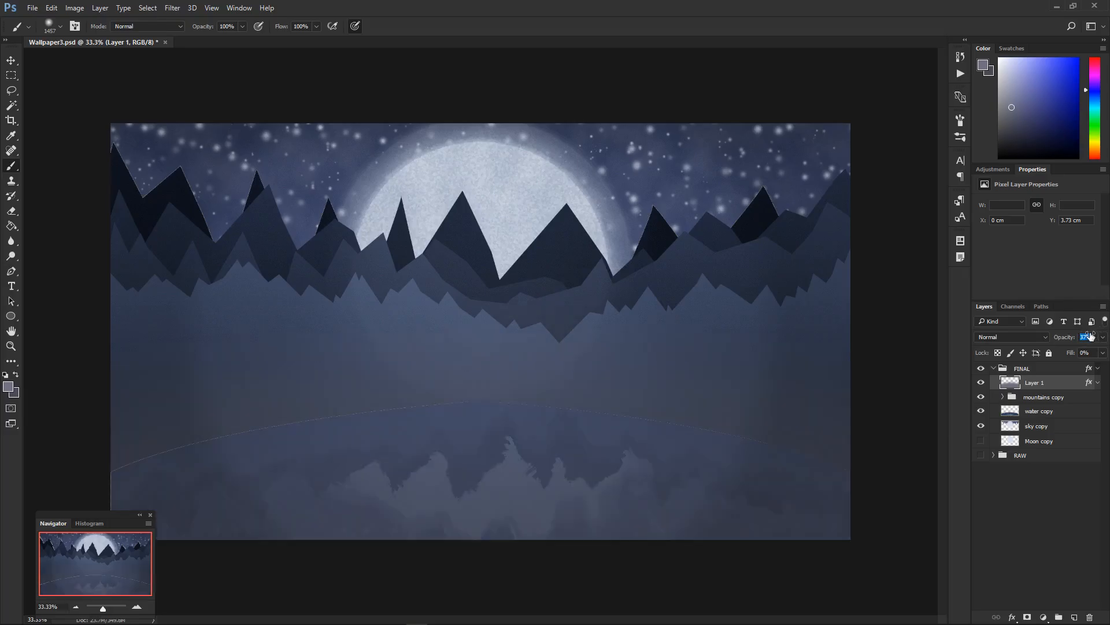
key(Return)
text(0)
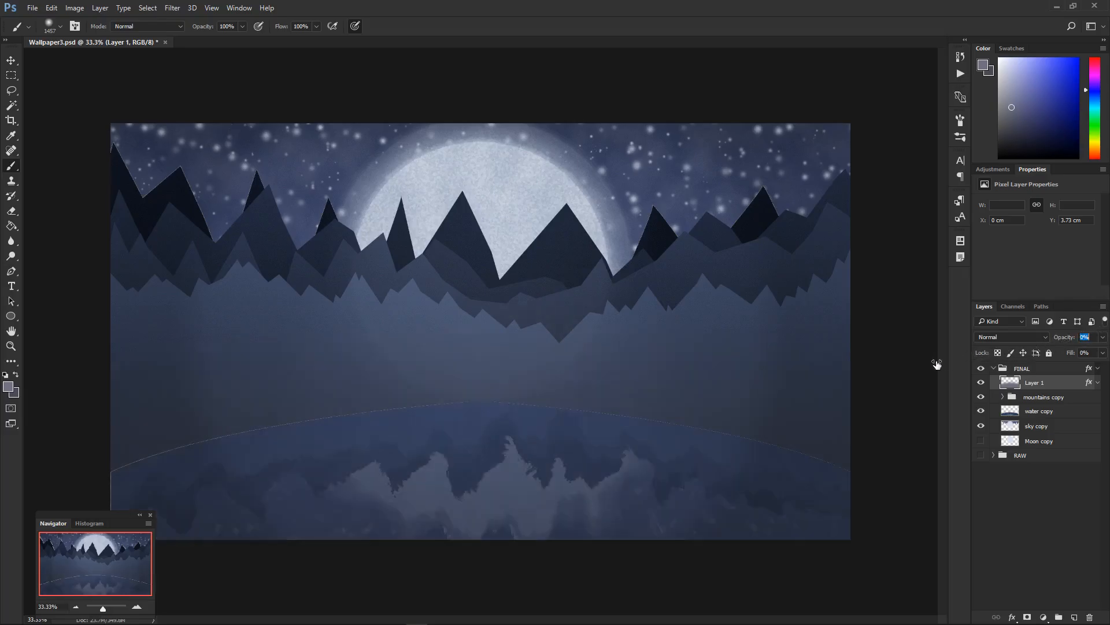
key(Return)
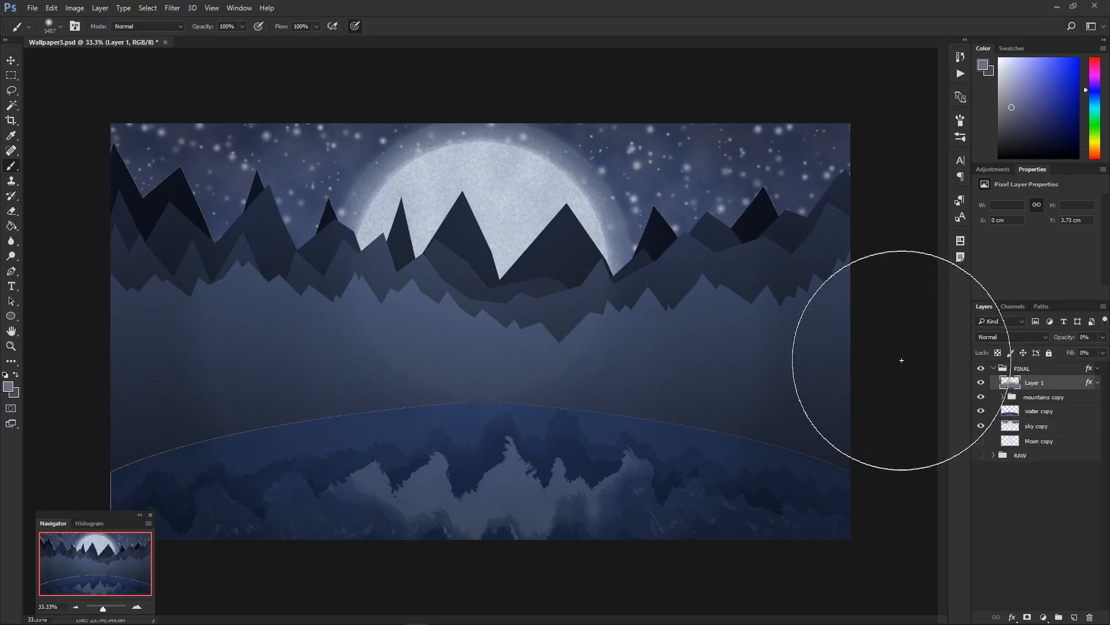
Step: Rename Layer 1 as fog
click(1026, 546)
double_click(1036, 383)
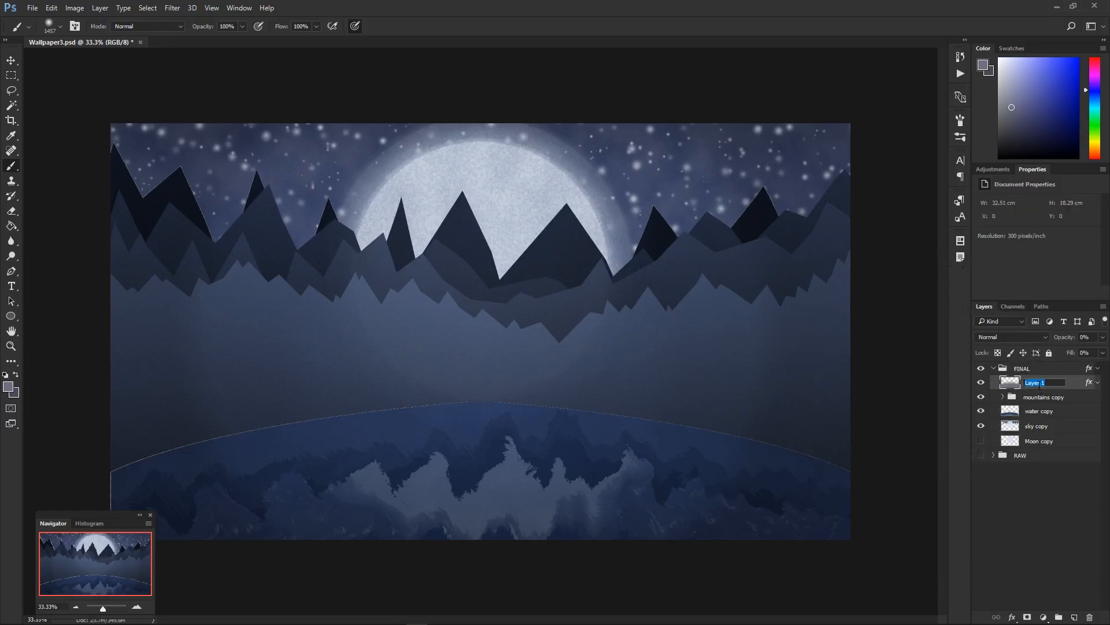
text(fog)
key(Return)
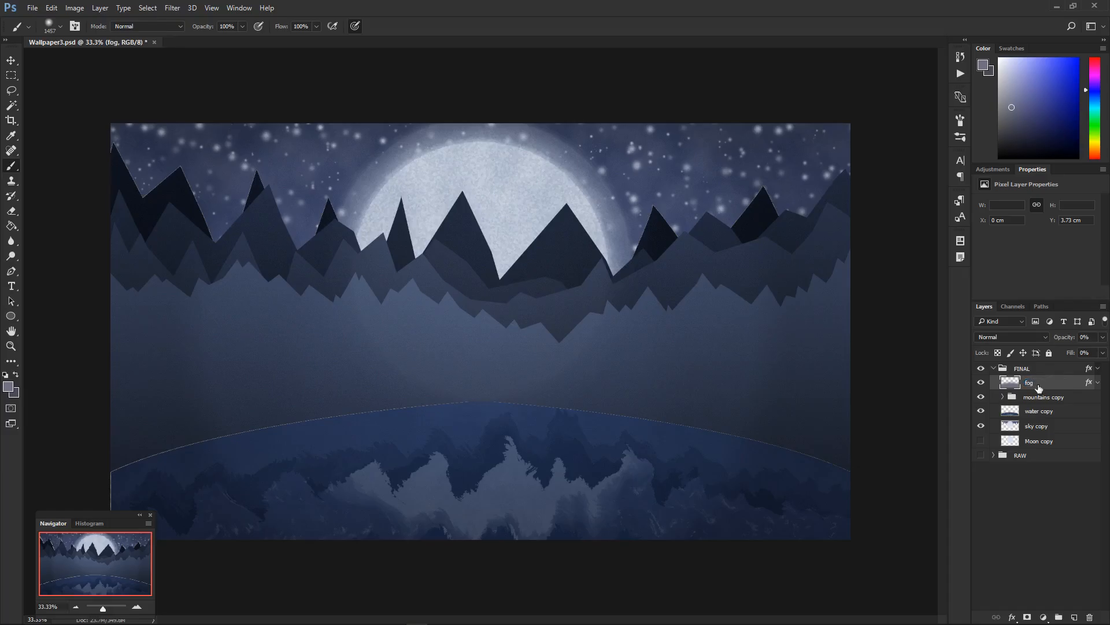
Step: Close the floating Navigator and save the wallpaper document
click(151, 515)
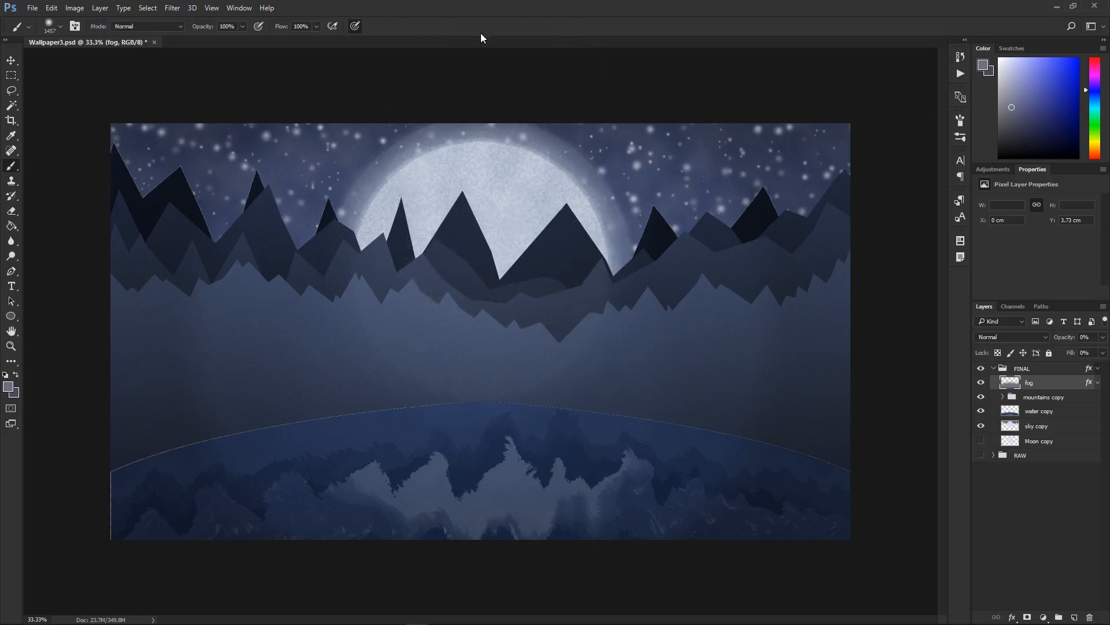
key(ctrl+s)
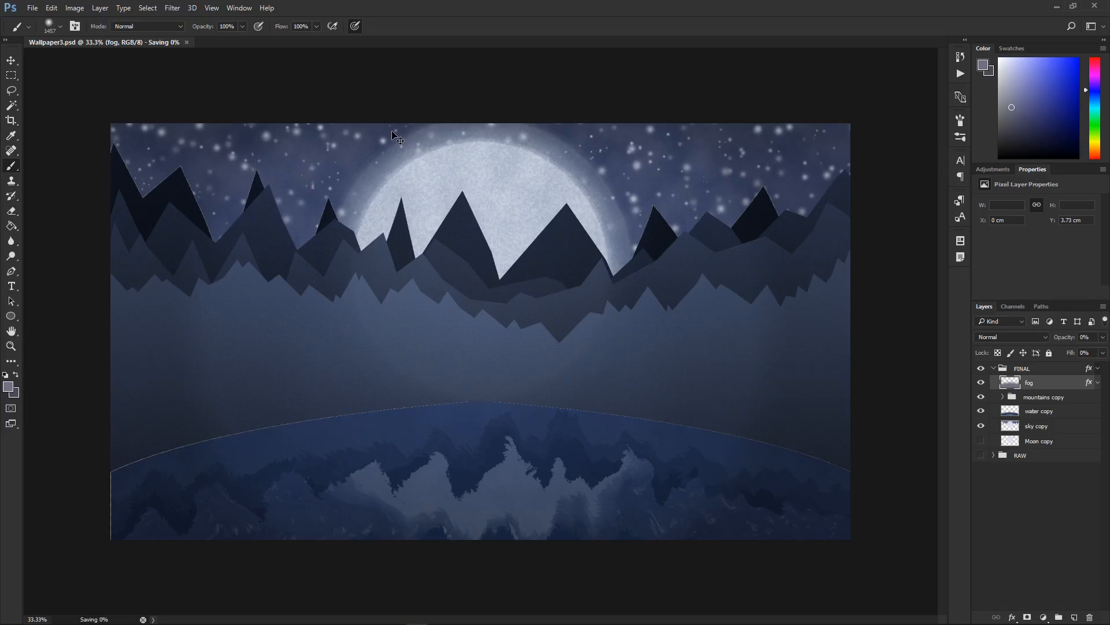
Step: Apply the Add Noise filter to the water copy layer and save the document
click(1069, 412)
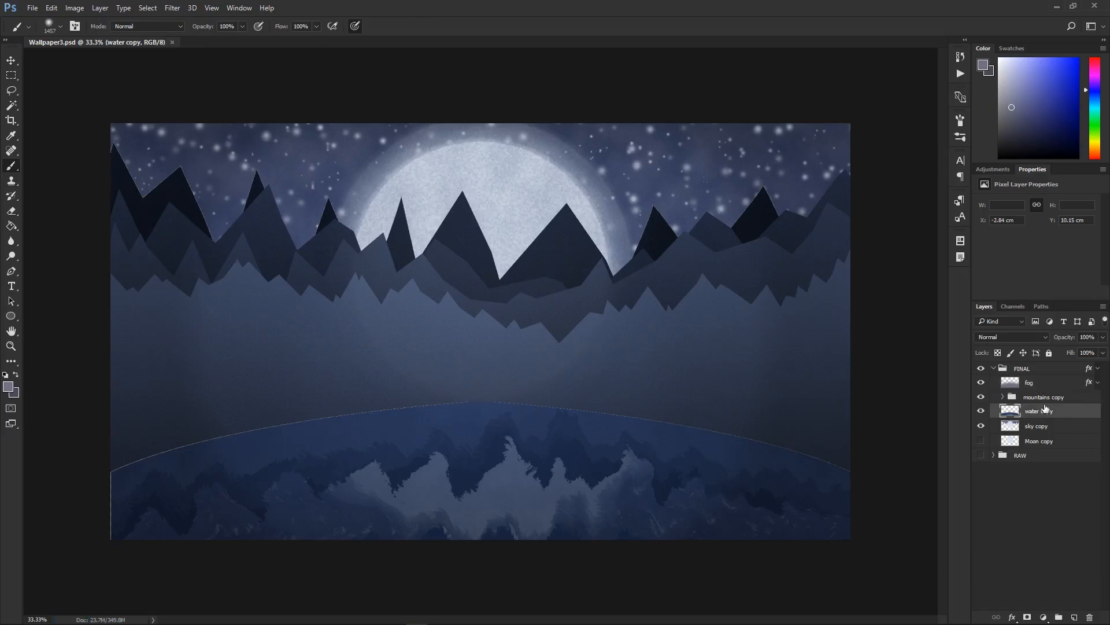
click(173, 8)
mouse_move(199, 172)
click(134, 169)
drag(482, 299, 481, 299)
click(613, 141)
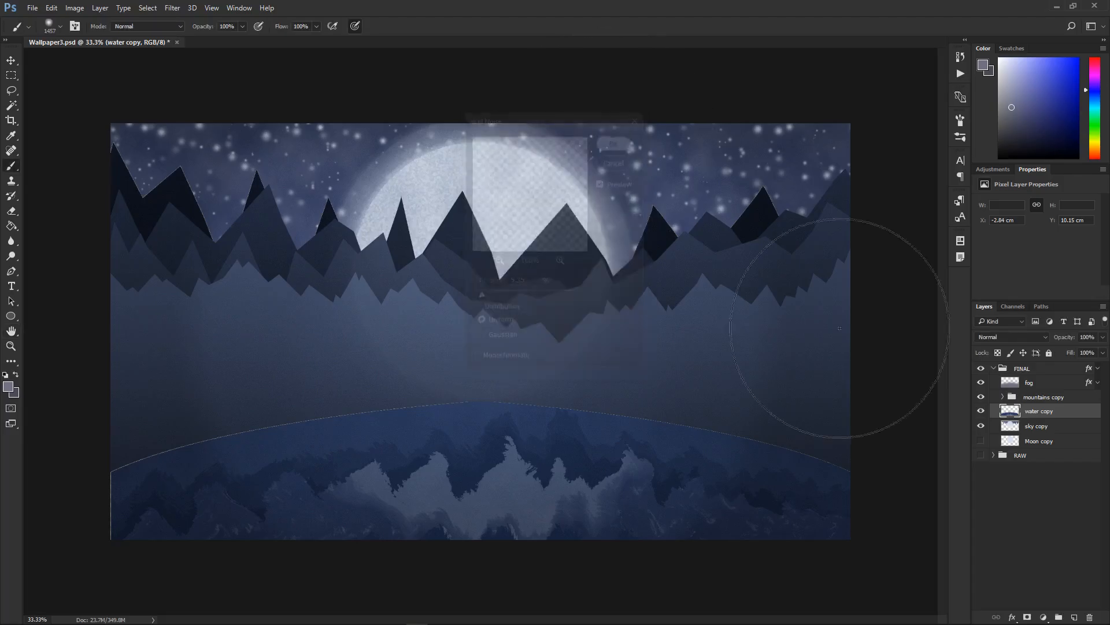
key(ctrl+s)
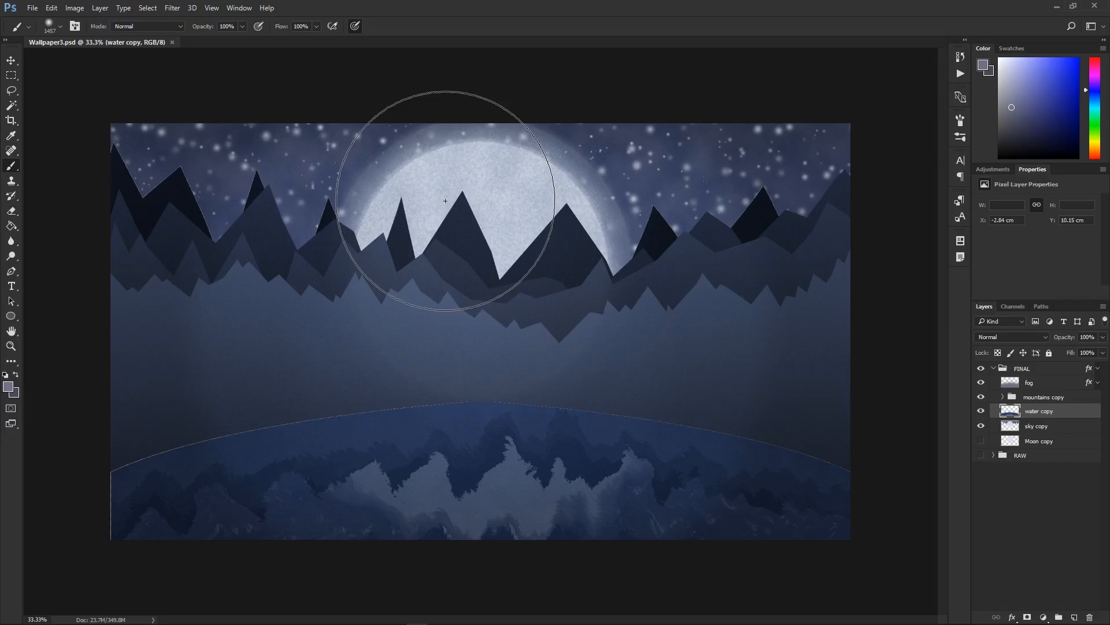
Step: Save a PNG copy of the wallpaper as Wallpaper3 copy.png in the wallpapers folder, using the smallest/slow compression
click(32, 8)
mouse_move(110, 184)
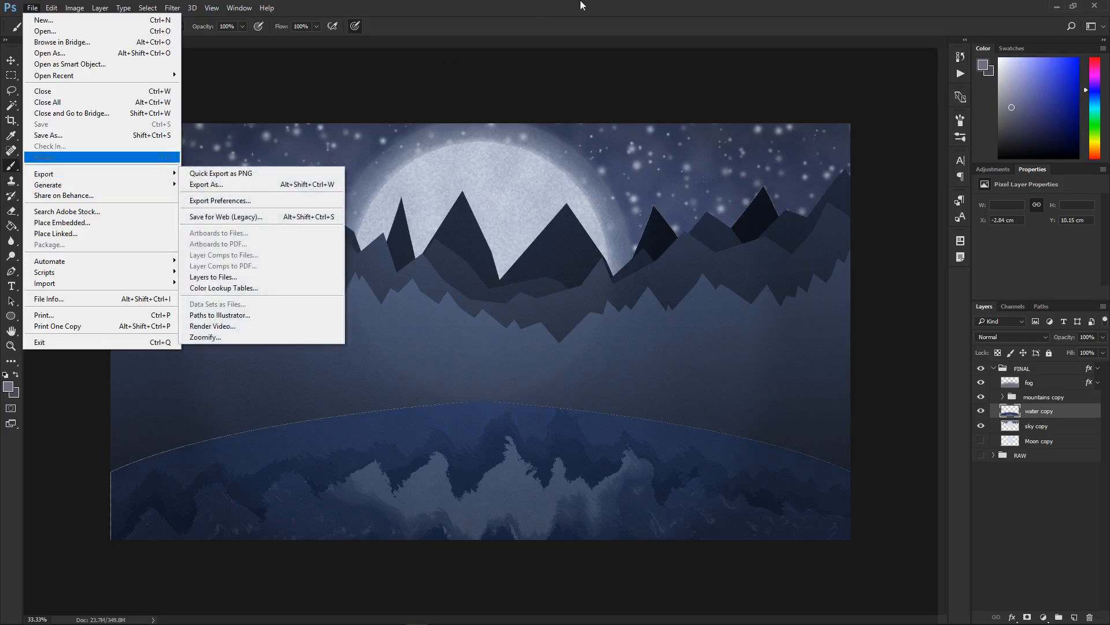
click(48, 135)
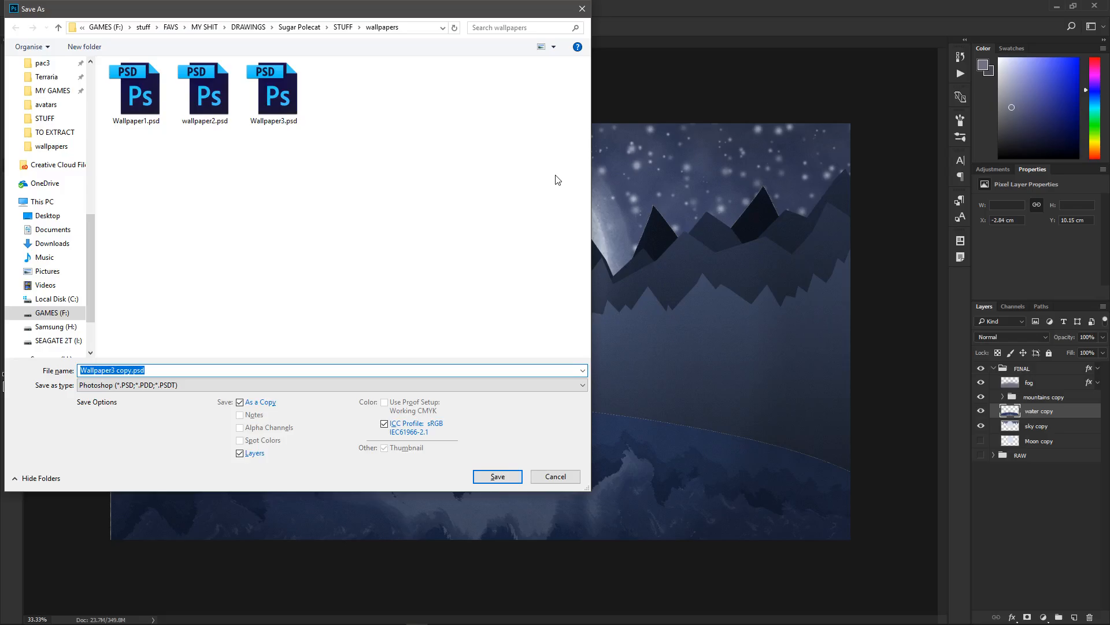
click(132, 385)
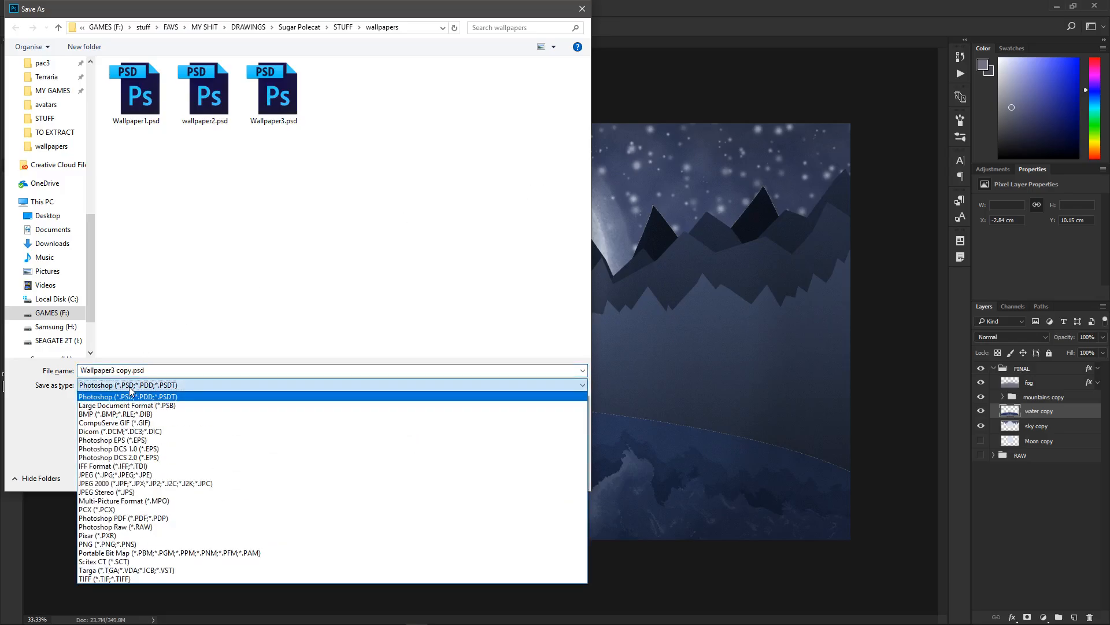
click(113, 544)
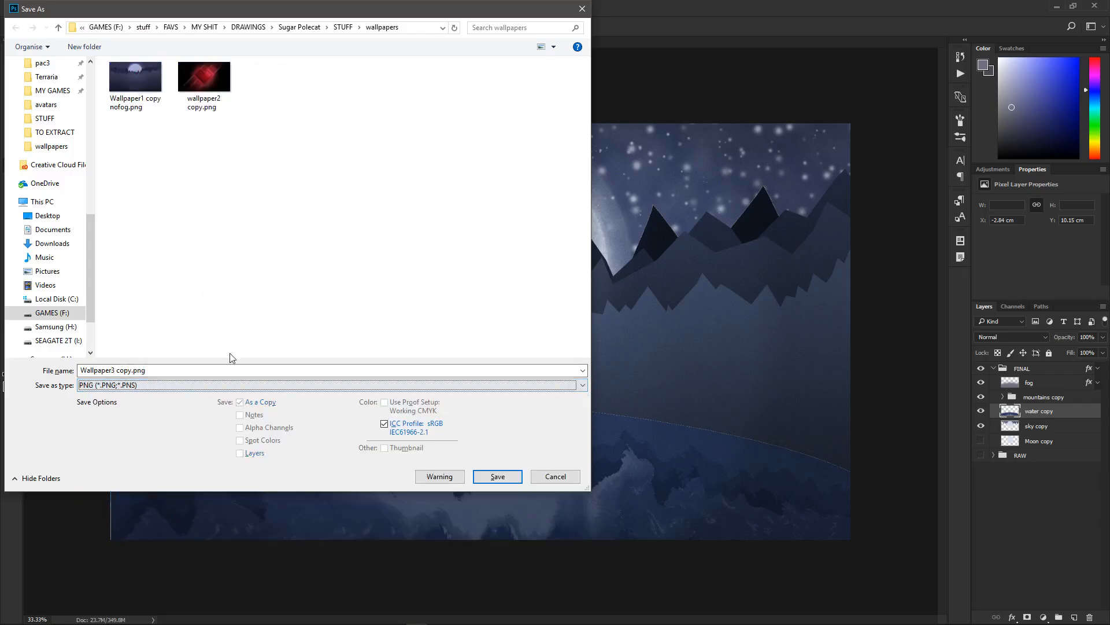
click(498, 477)
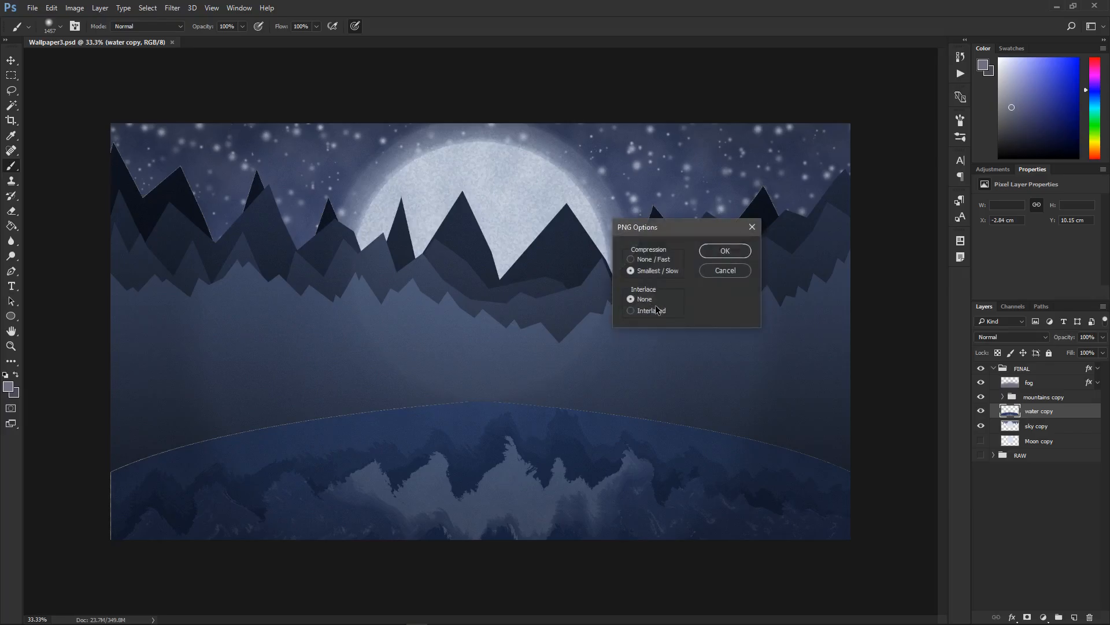
click(657, 312)
click(731, 250)
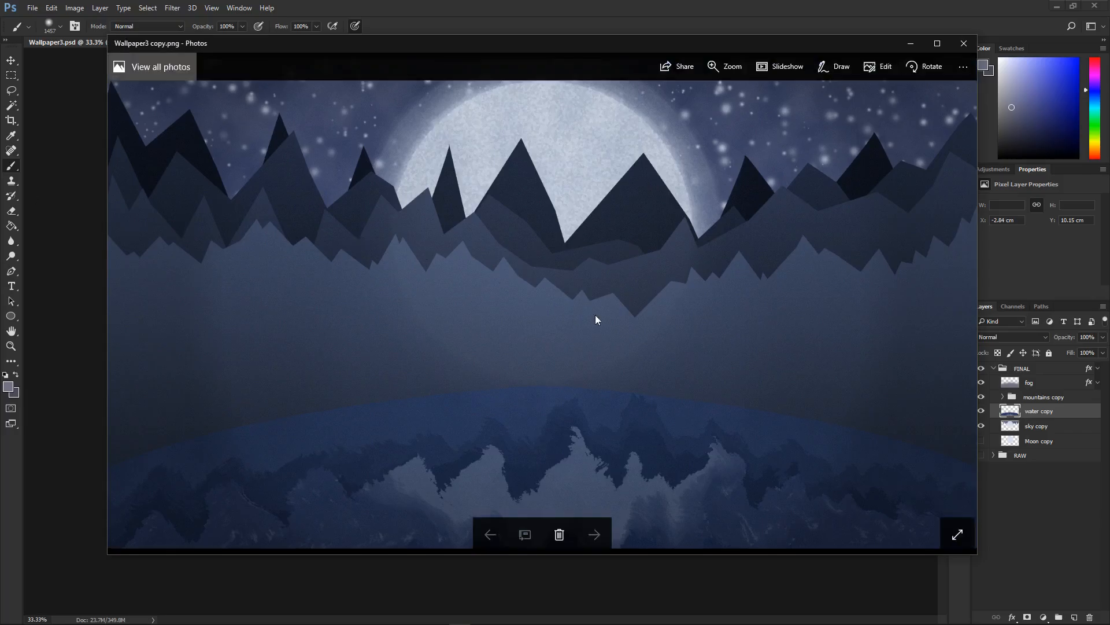
Step: In Photos, move Wallpaper1 copy nofog.png aside and shrink the Wallpaper3 copy.png window to about half the screen width
scroll(597, 314, down, 3)
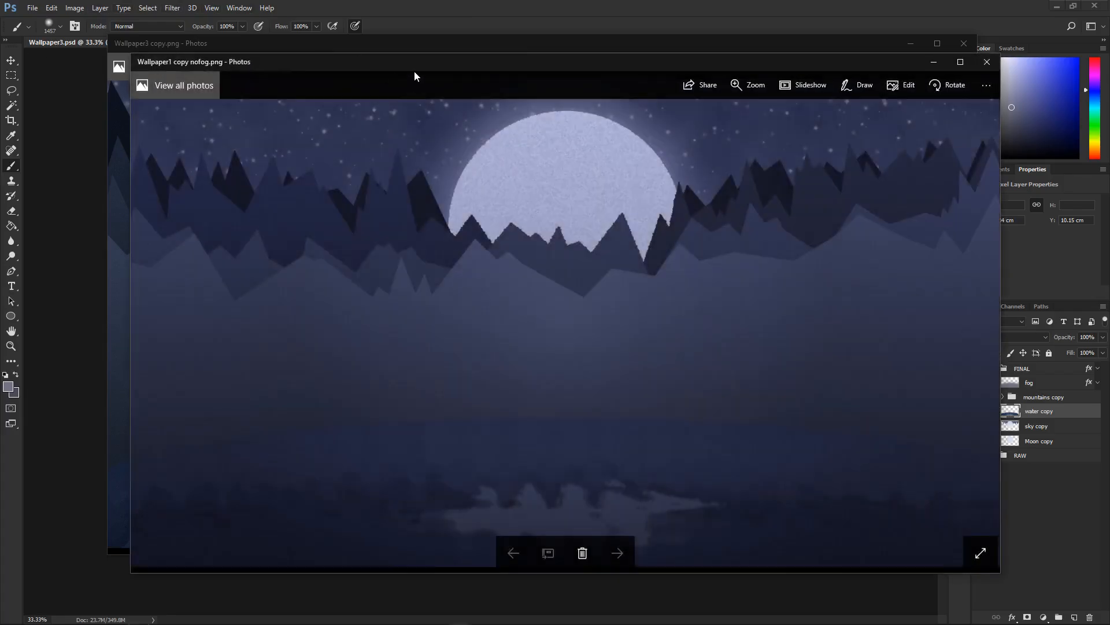
drag(414, 76, 751, 92)
click(406, 64)
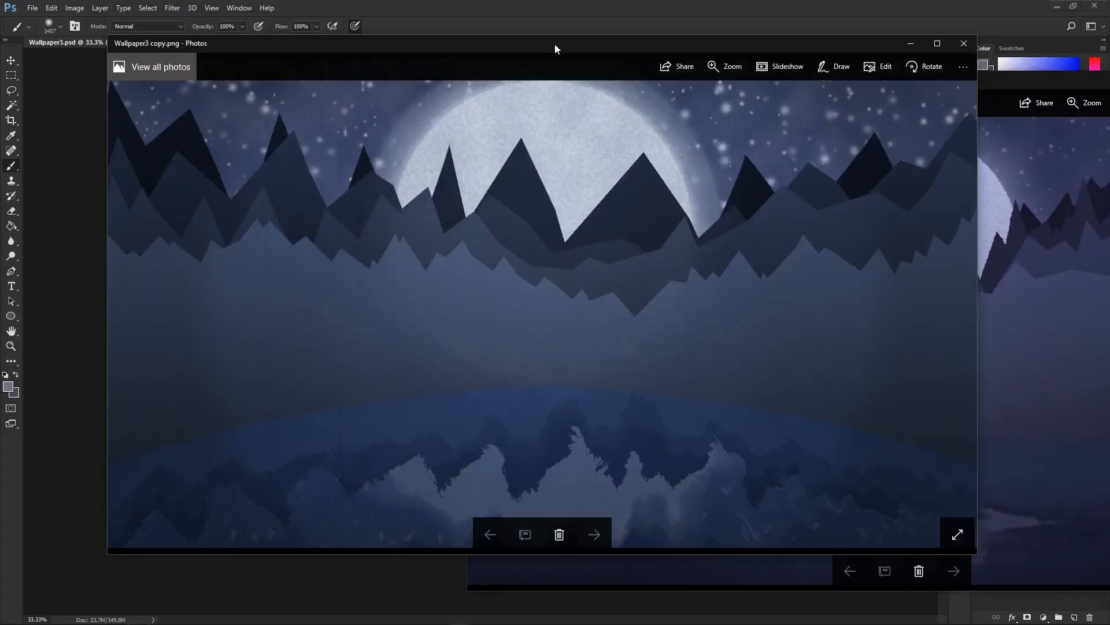
drag(977, 188, 511, 227)
drag(346, 50, 239, 39)
drag(405, 240, 539, 277)
click(612, 157)
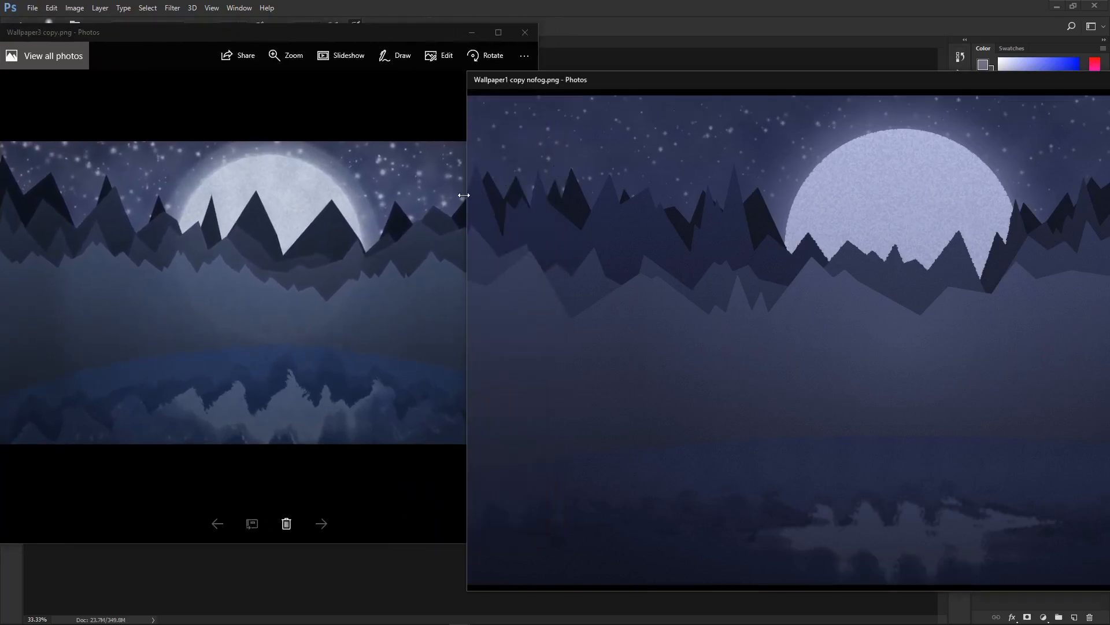
Step: Resize the Wallpaper1 copy nofog.png window and place it beside Wallpaper3 copy.png to compare the two wallpapers
drag(464, 195, 835, 180)
drag(976, 85, 679, 33)
drag(1045, 181, 1109, 183)
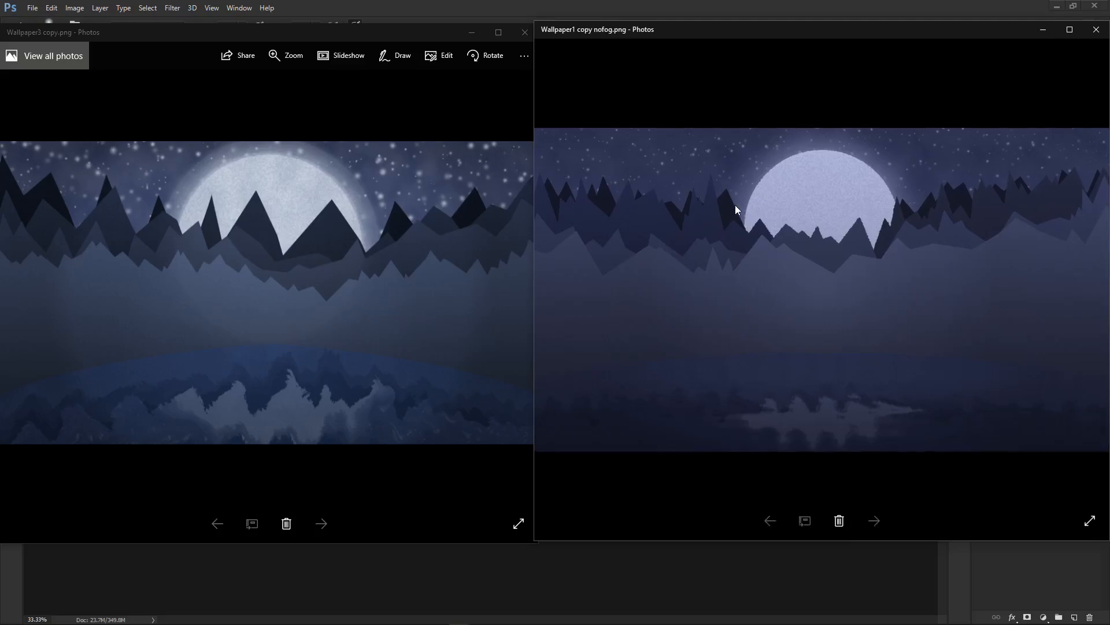